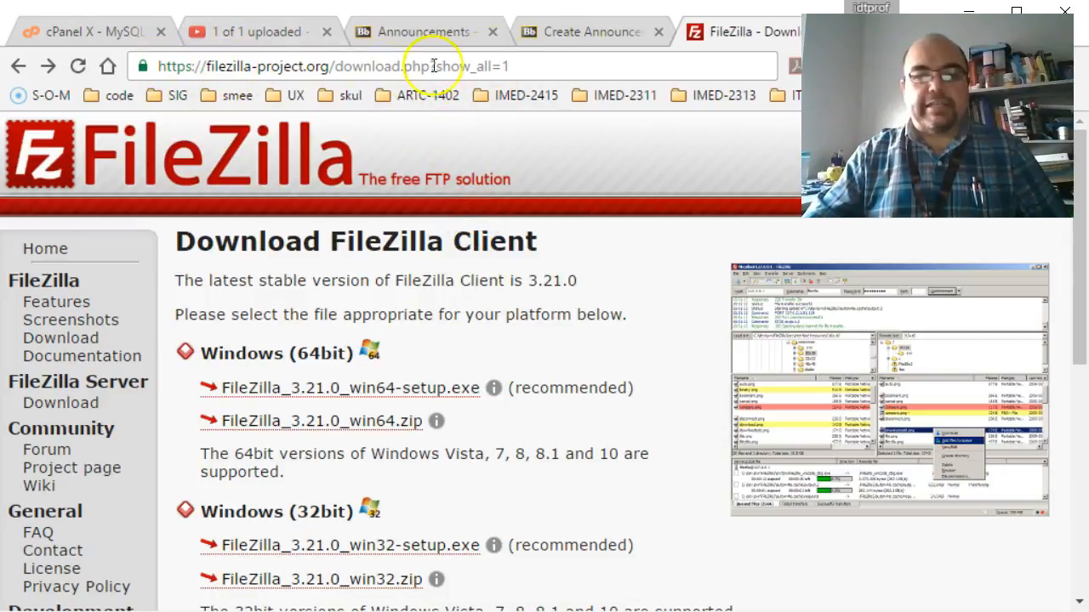
Select the download page's address and scroll the page to find the Windows installers
left_click(547, 67)
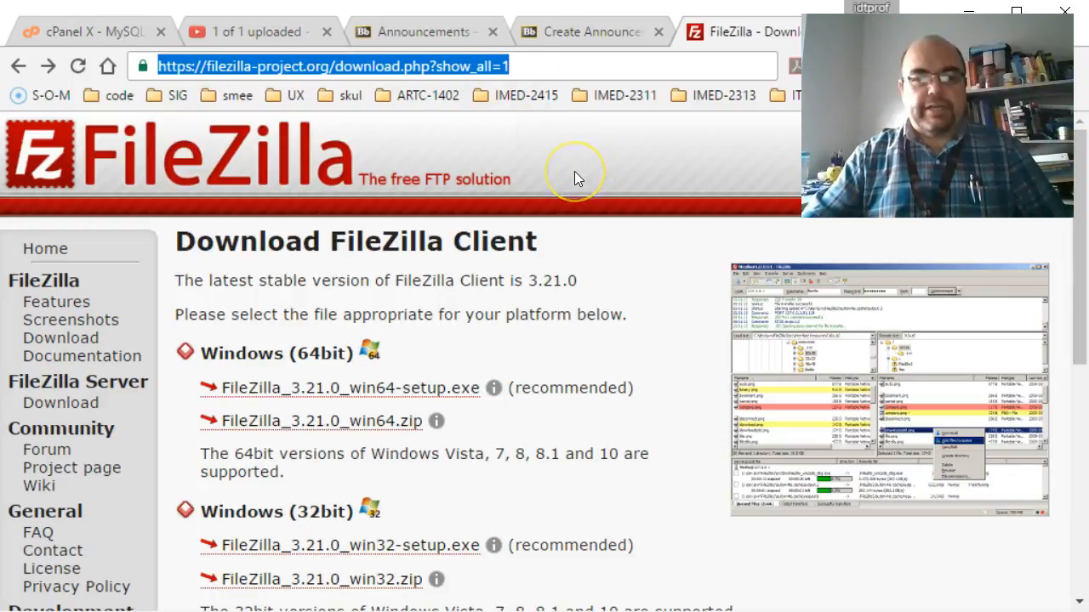
scroll(567, 286, "down", 3)
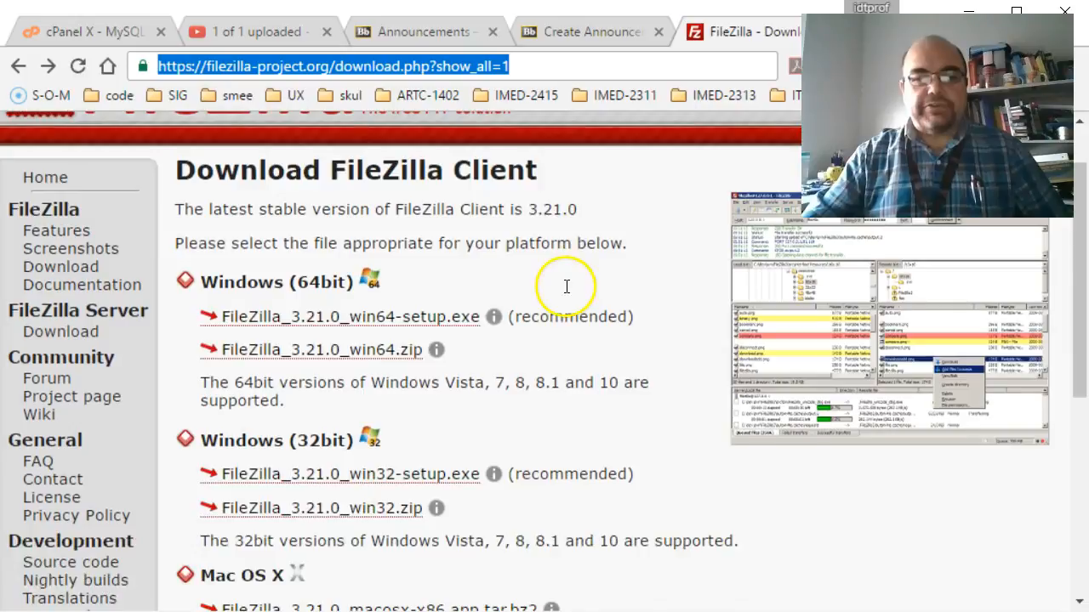
scroll(569, 293, "down", 1)
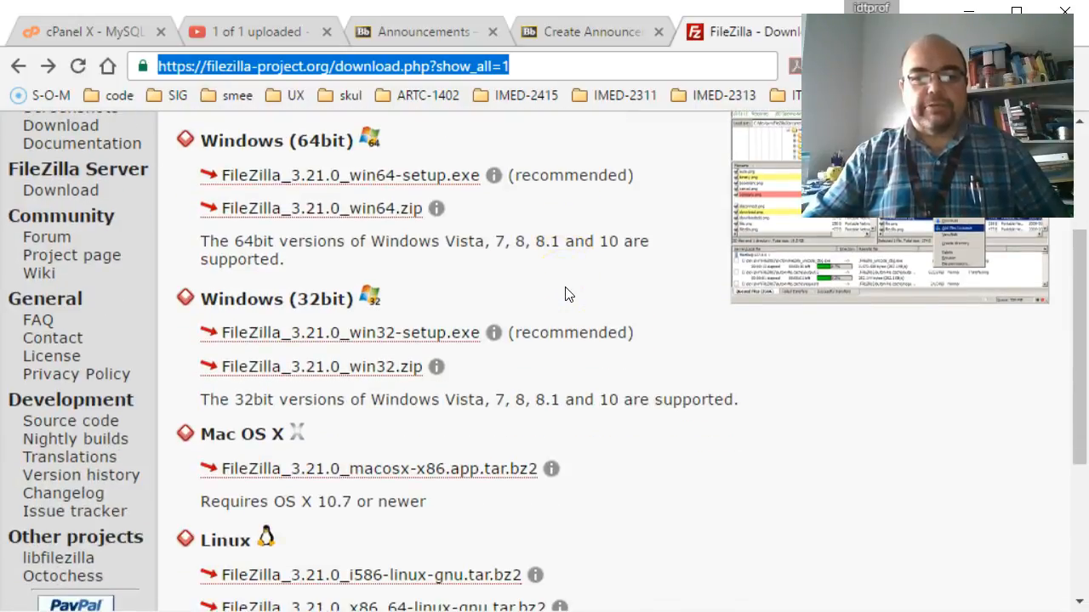
scroll(567, 293, "up", 2)
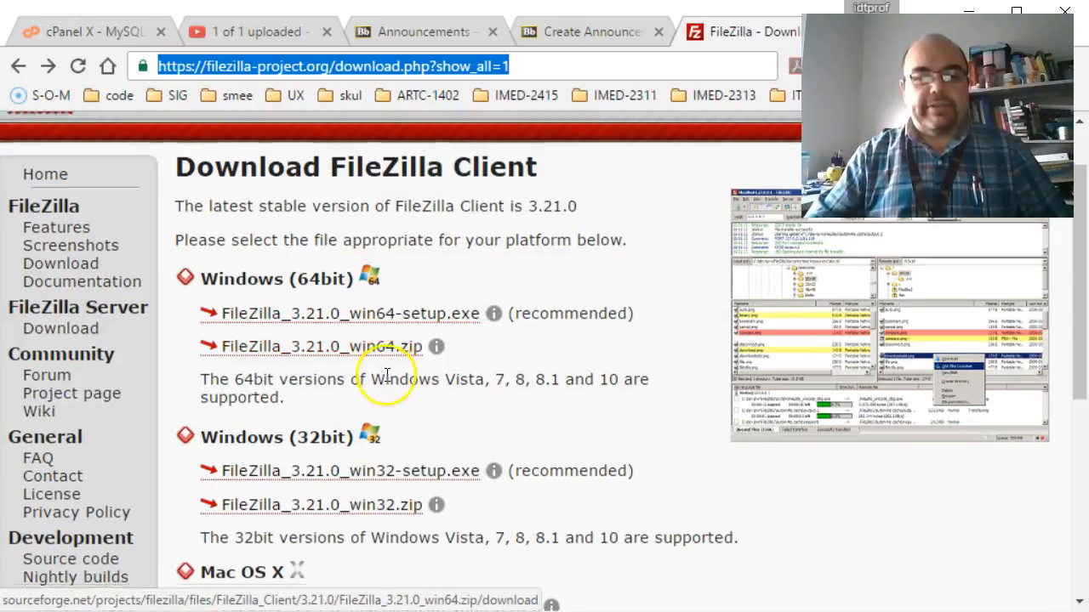
scroll(385, 380, "down", 1)
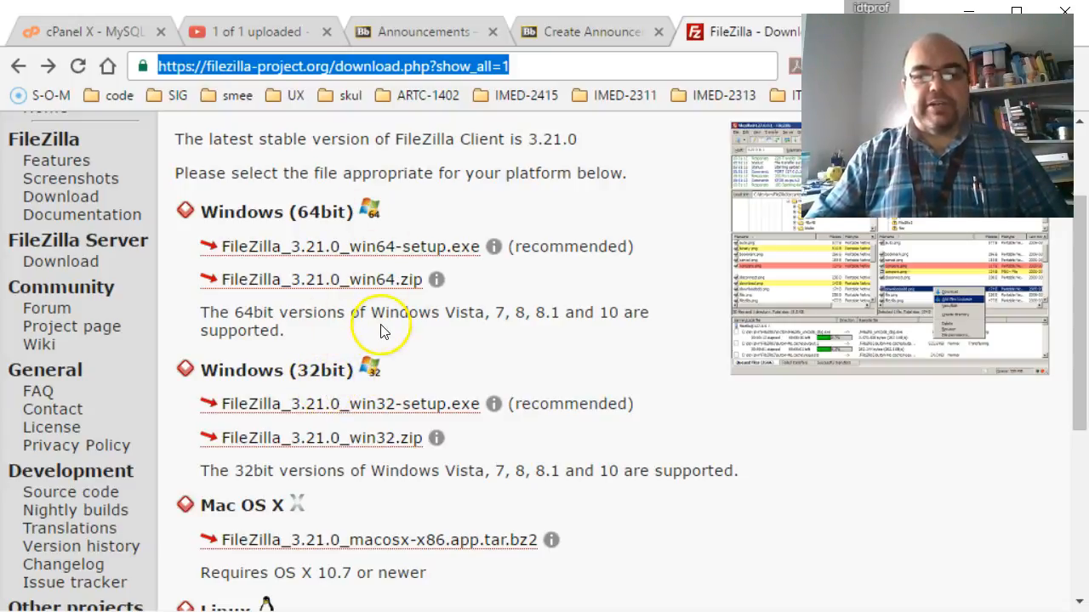
scroll(374, 333, "down", 1)
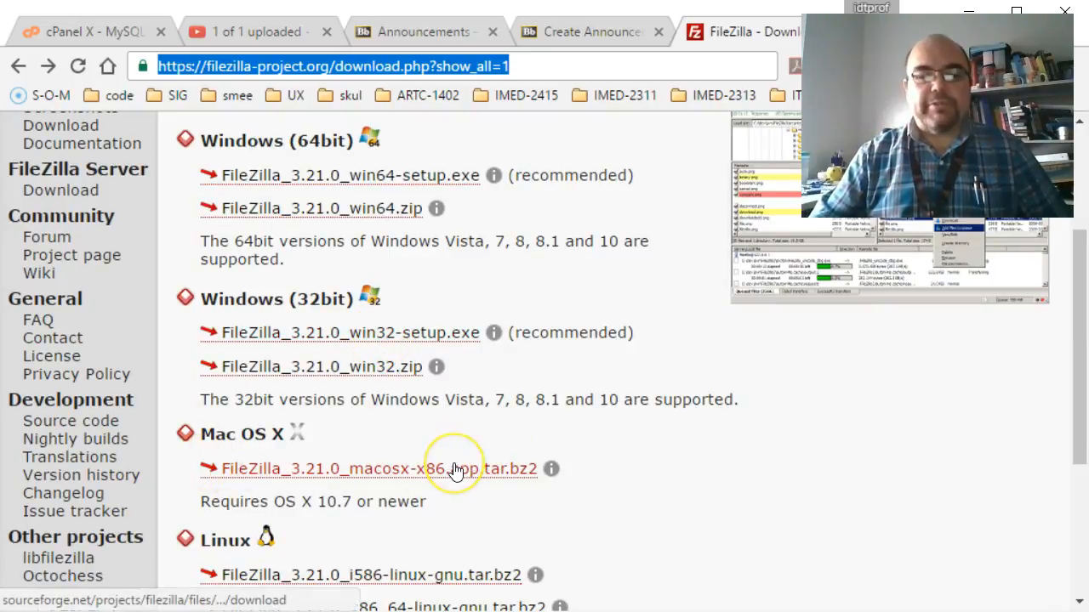
scroll(455, 472, "down", 2)
scroll(455, 467, "down", 2)
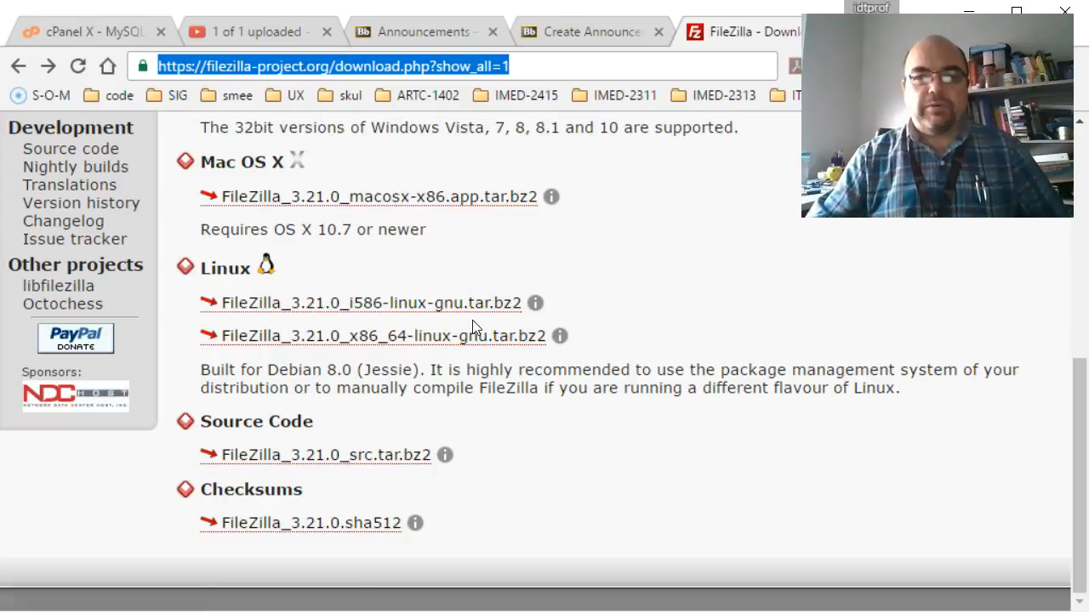
scroll(474, 327, "up", 6)
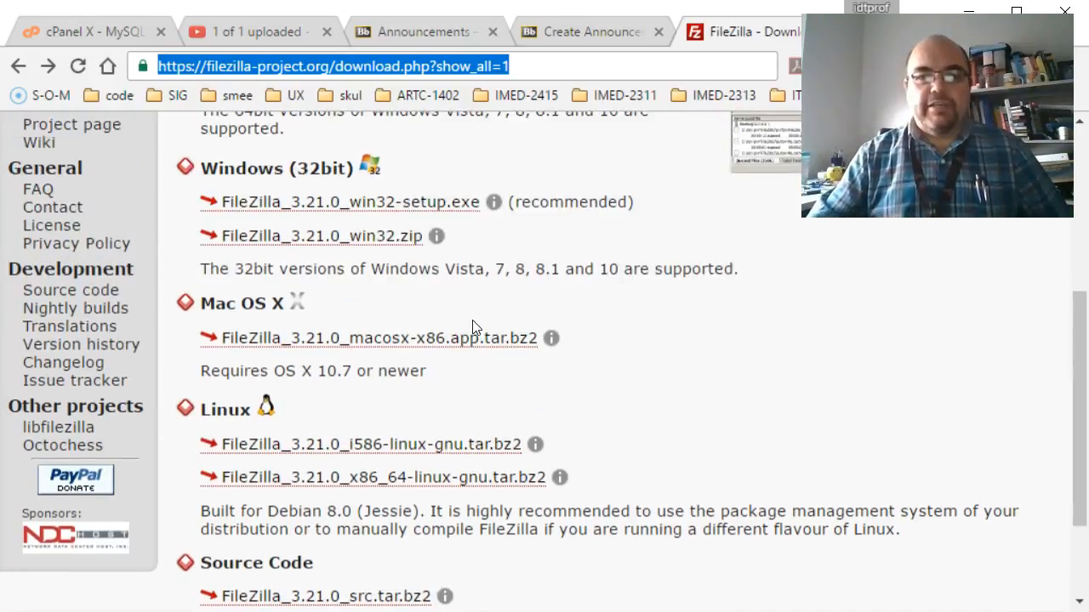
scroll(474, 328, "up", 2)
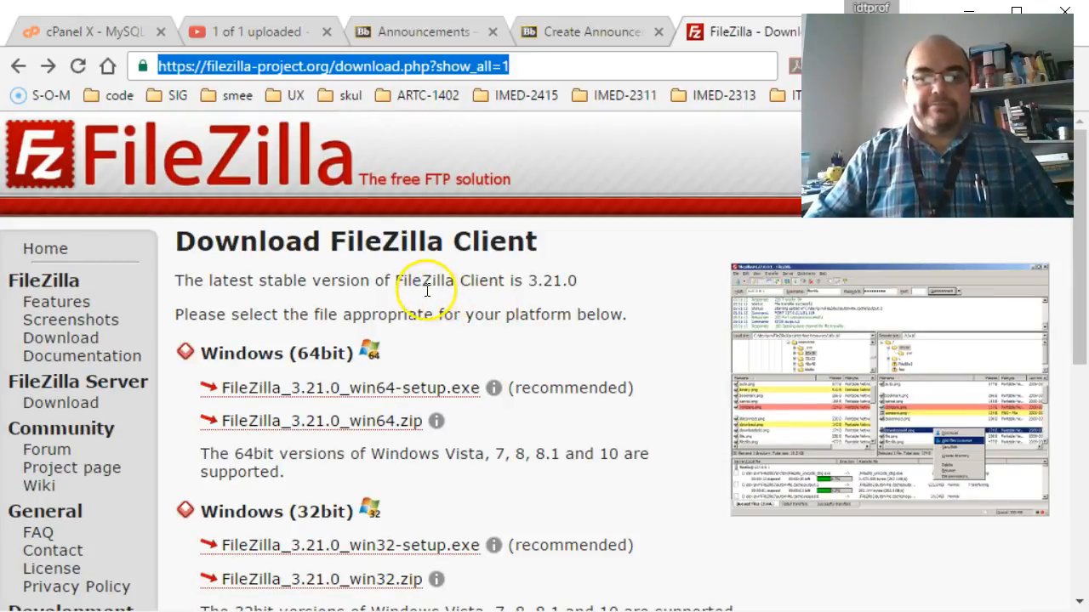
scroll(427, 289, "down", 1)
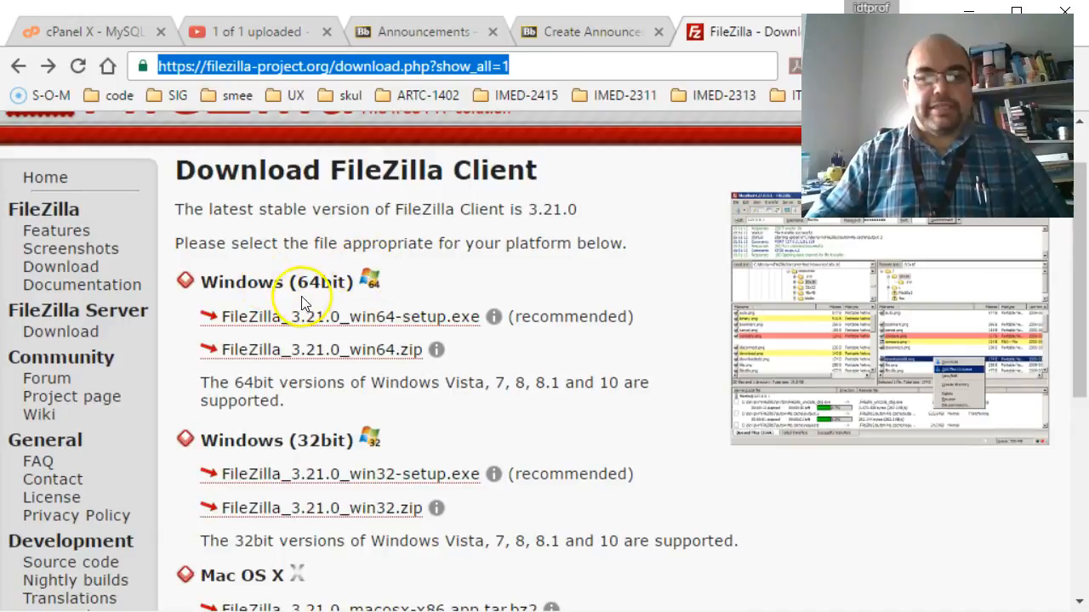
scroll(460, 318, "down", 6)
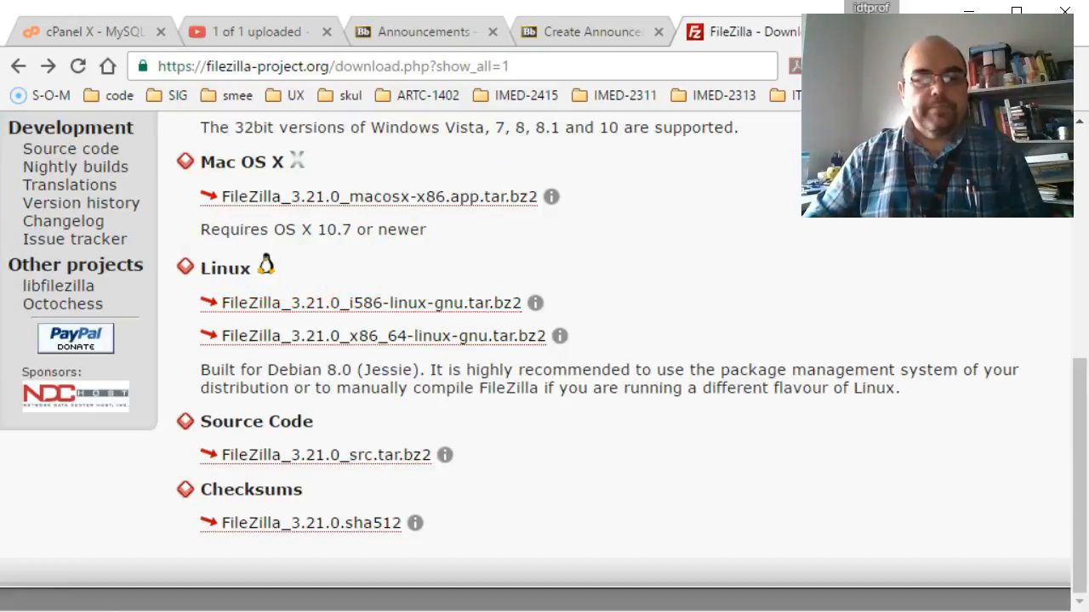
scroll(417, 397, "up", 7)
Save FileZilla_3.21.0_win64-setup.exe to Downloads and show the download in its folder
left_click(417, 397)
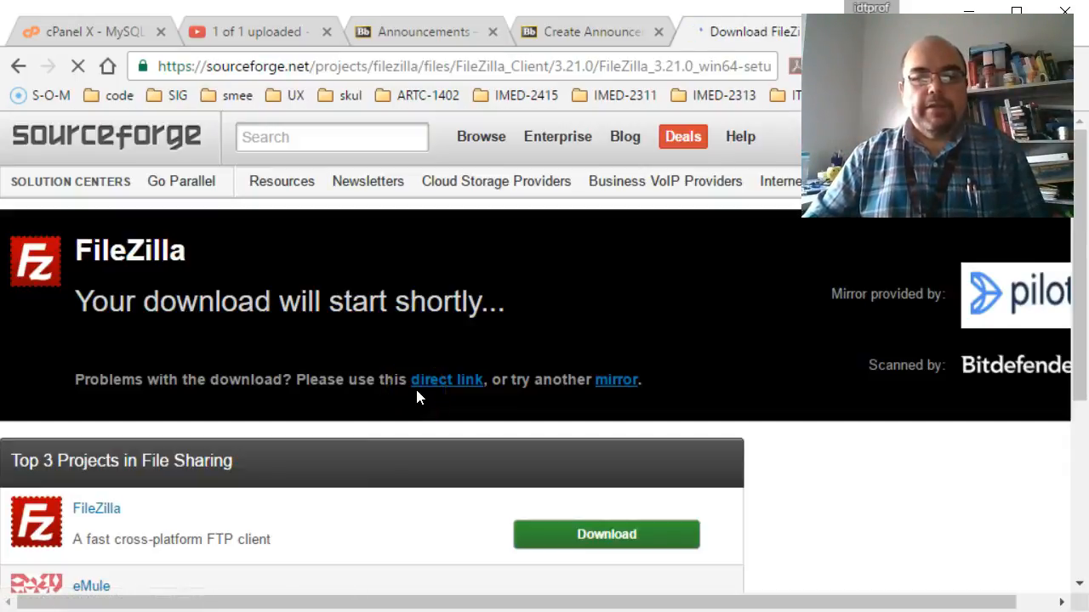
left_click(549, 374)
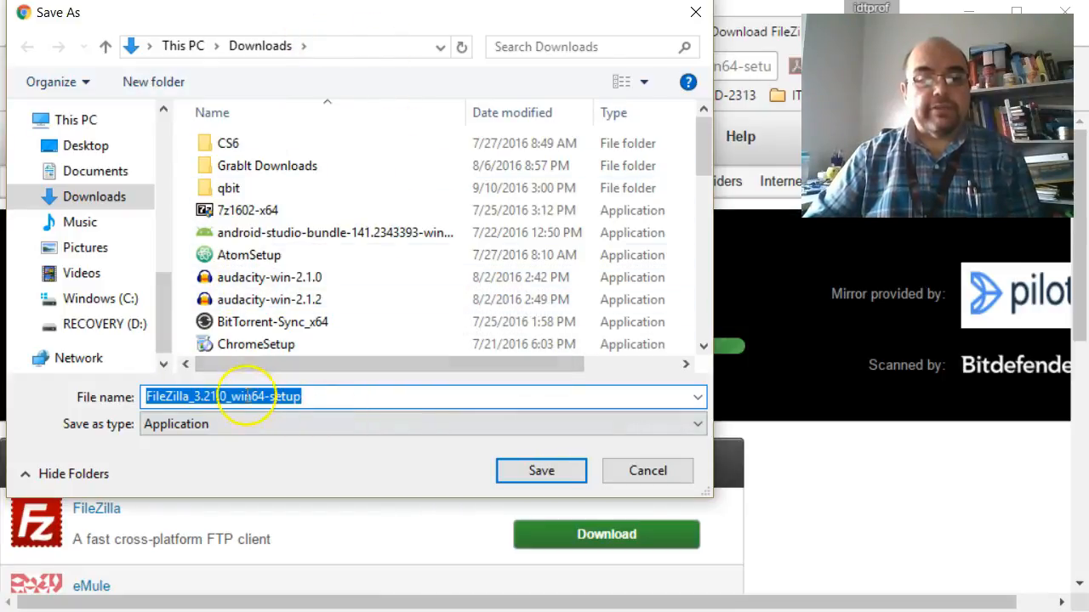
left_click(541, 471)
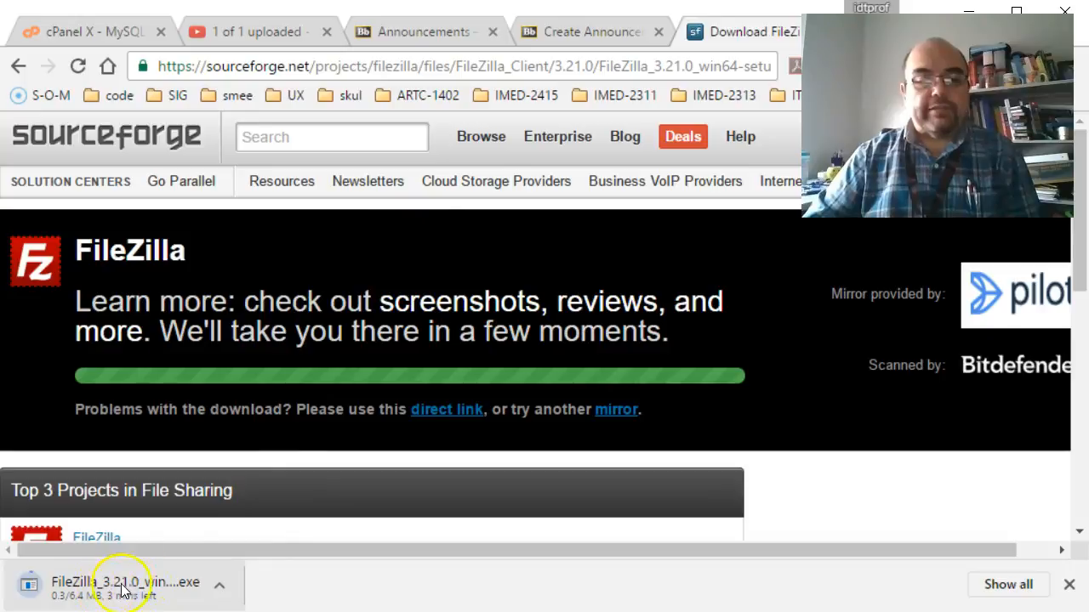
left_click(220, 587)
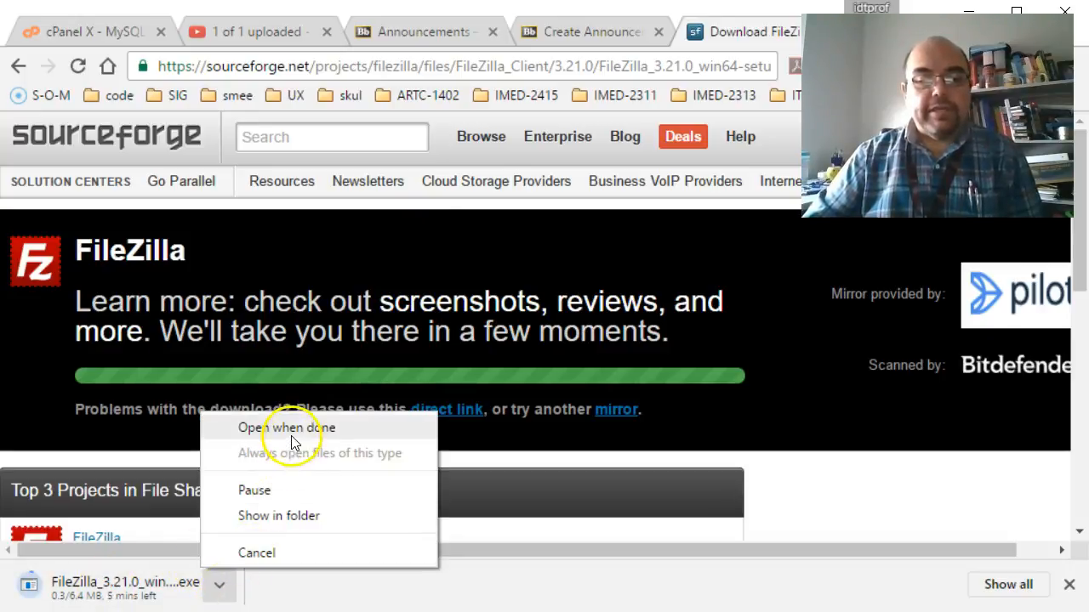
left_click(284, 516)
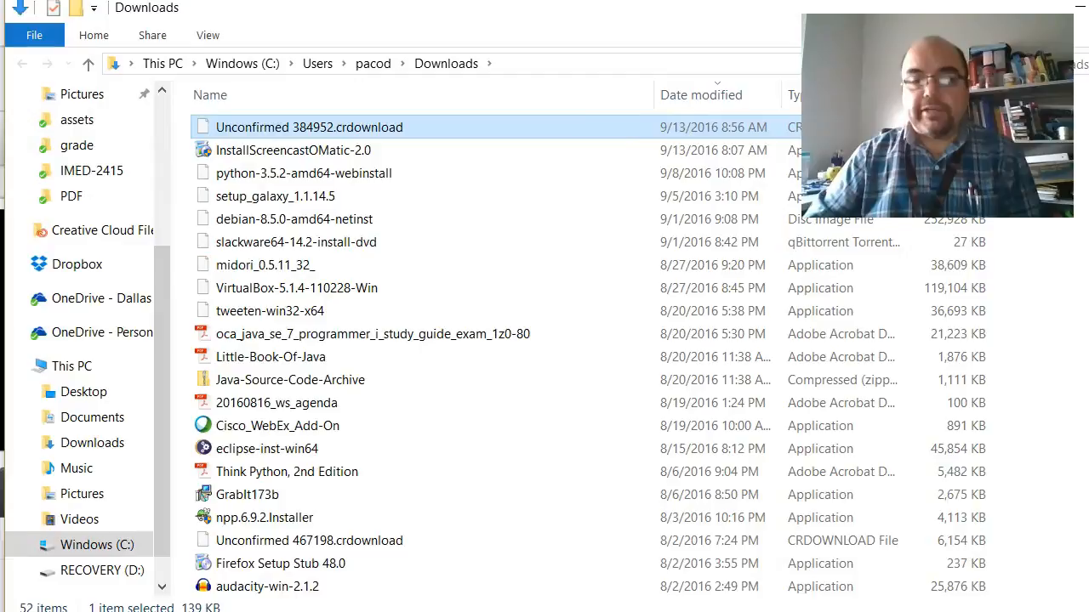
Shrink and reposition the Downloads window, then select FileZilla_3.20.0_win64-setup_bundled2
left_click_drag(591, 12, 822, 146)
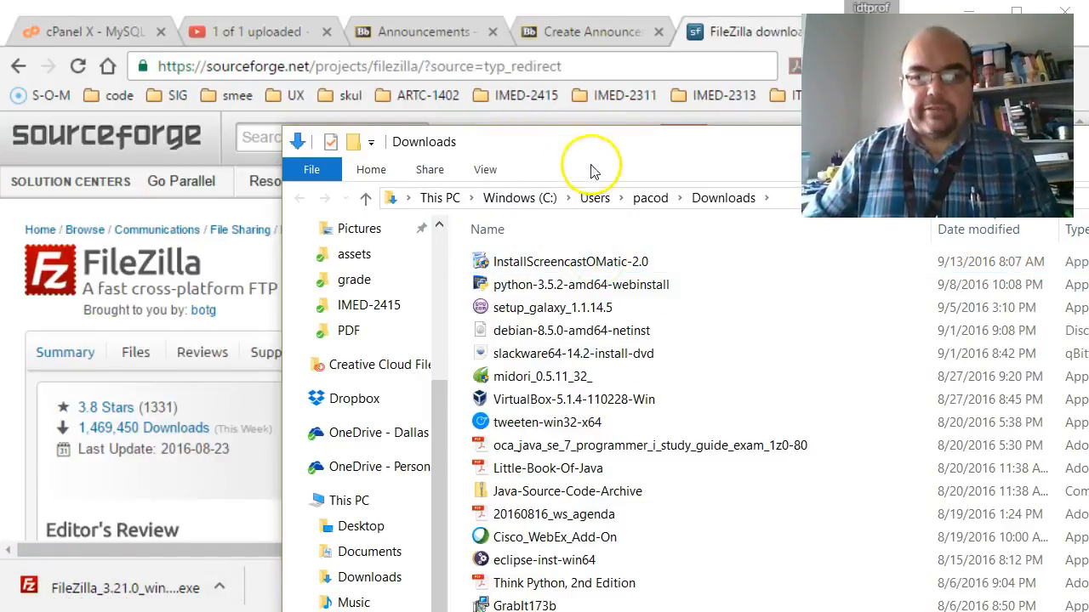
left_click_drag(574, 157, 343, 82)
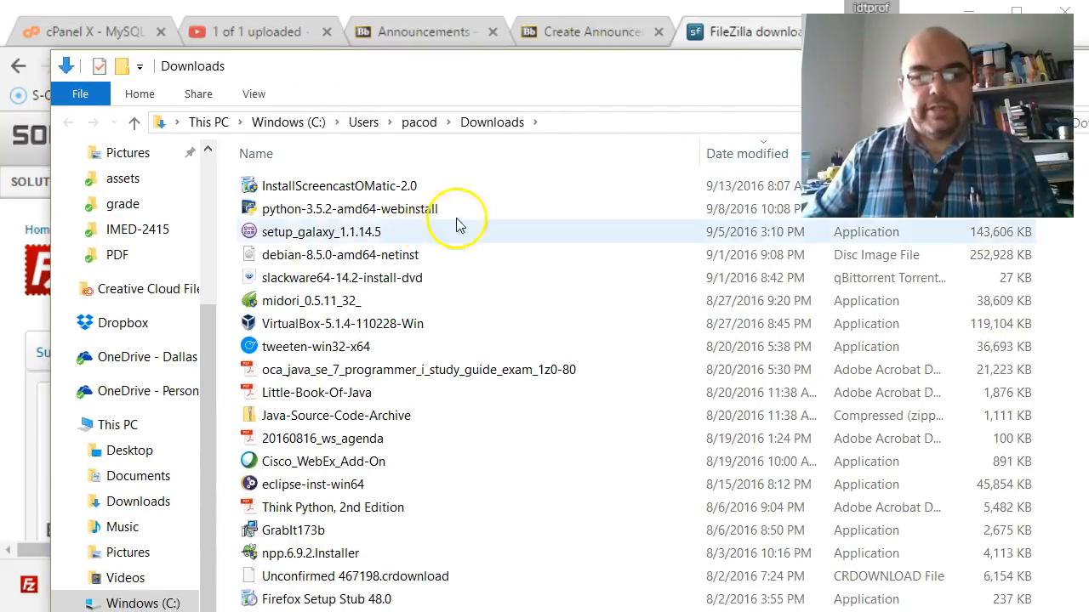
scroll(349, 327, "down", 2)
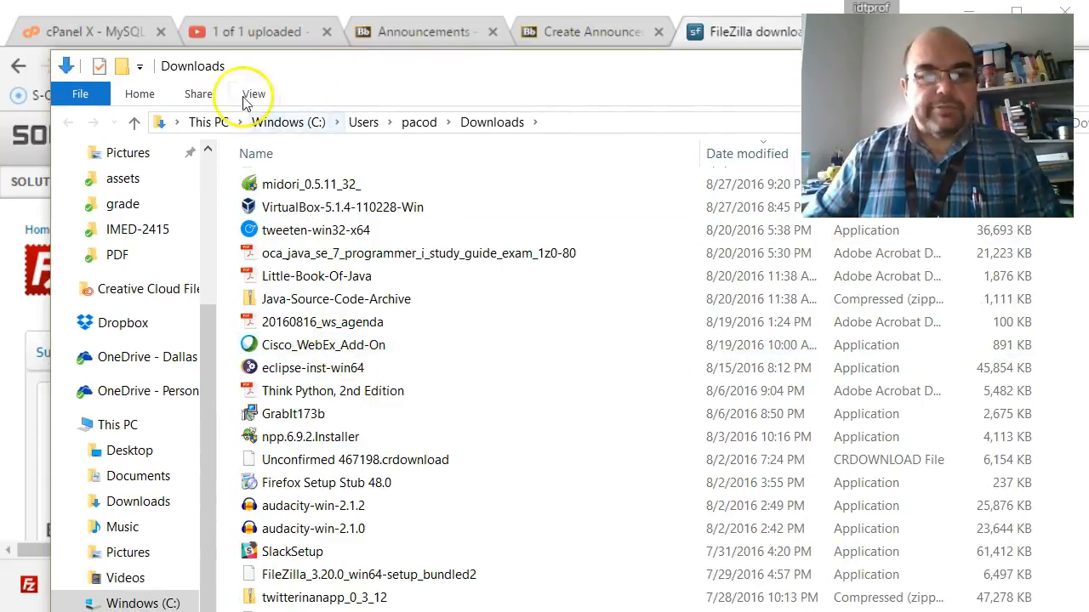
left_click_drag(290, 77, 317, 49)
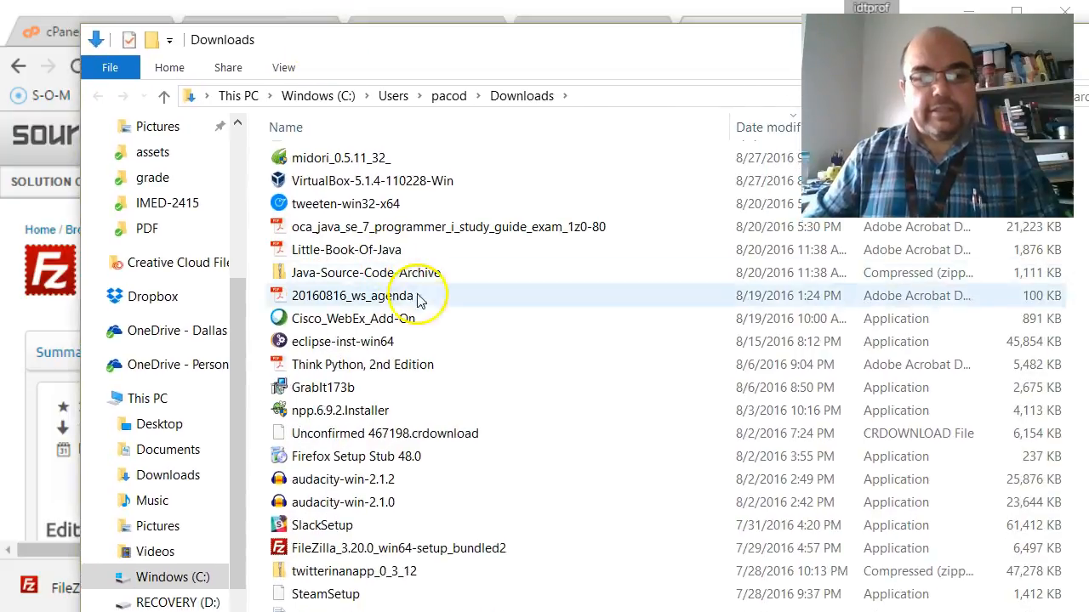
left_click(419, 554)
Launch the FileZilla 3.20.0 installer, accept the license, and decline the Ad-Aware offer
double_click(333, 553)
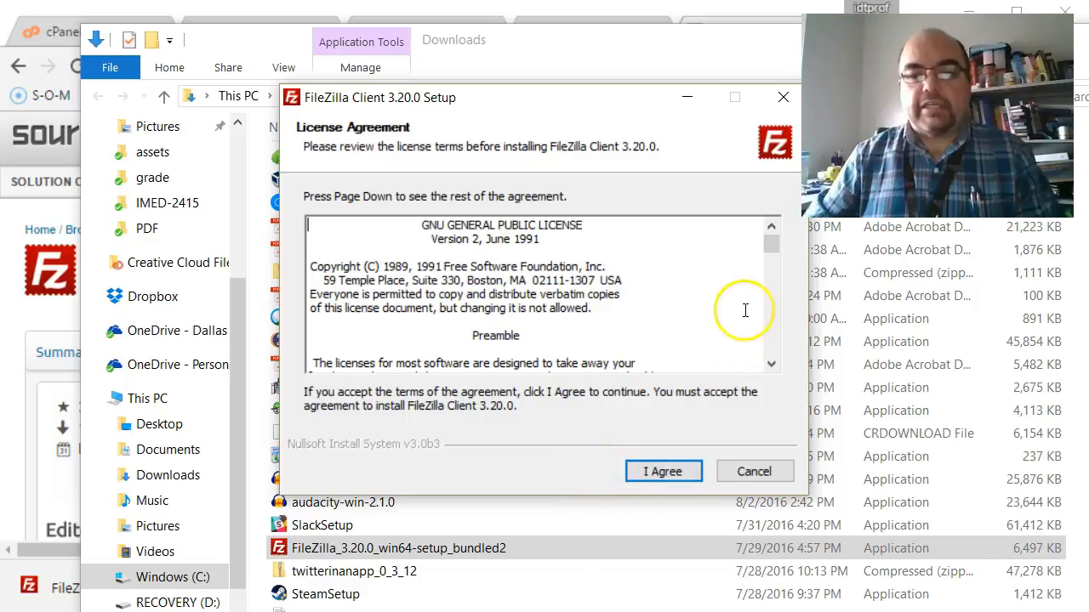
left_click_drag(775, 240, 771, 382)
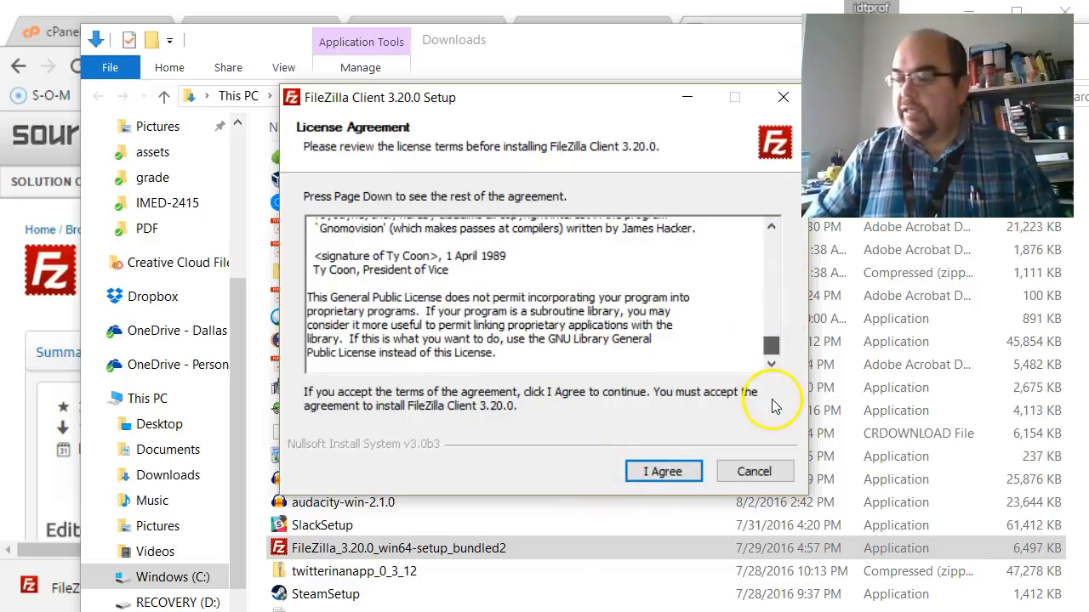
left_click(663, 472)
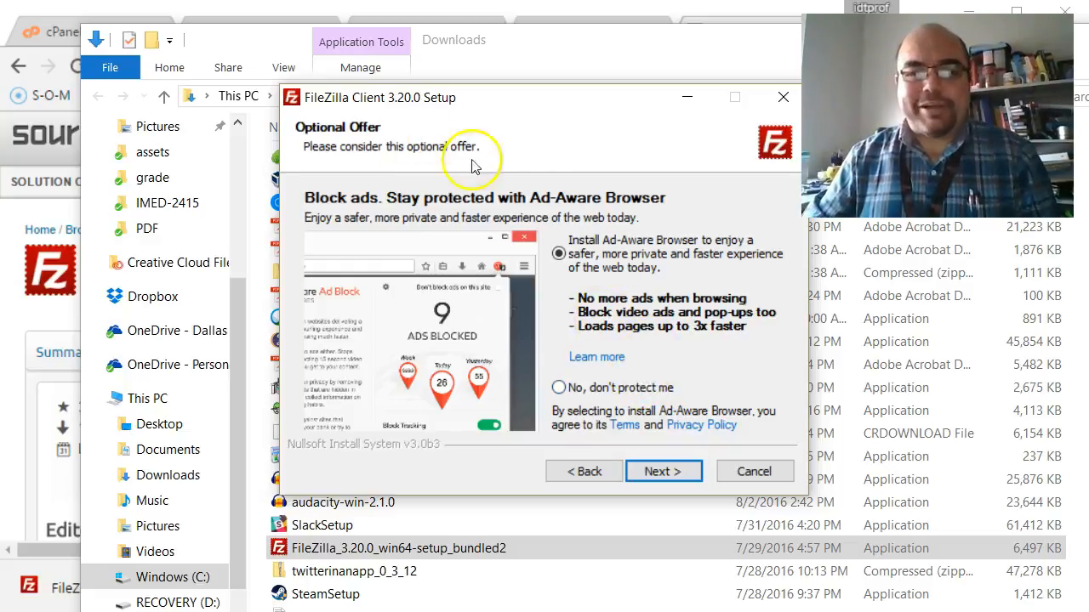
left_click(559, 390)
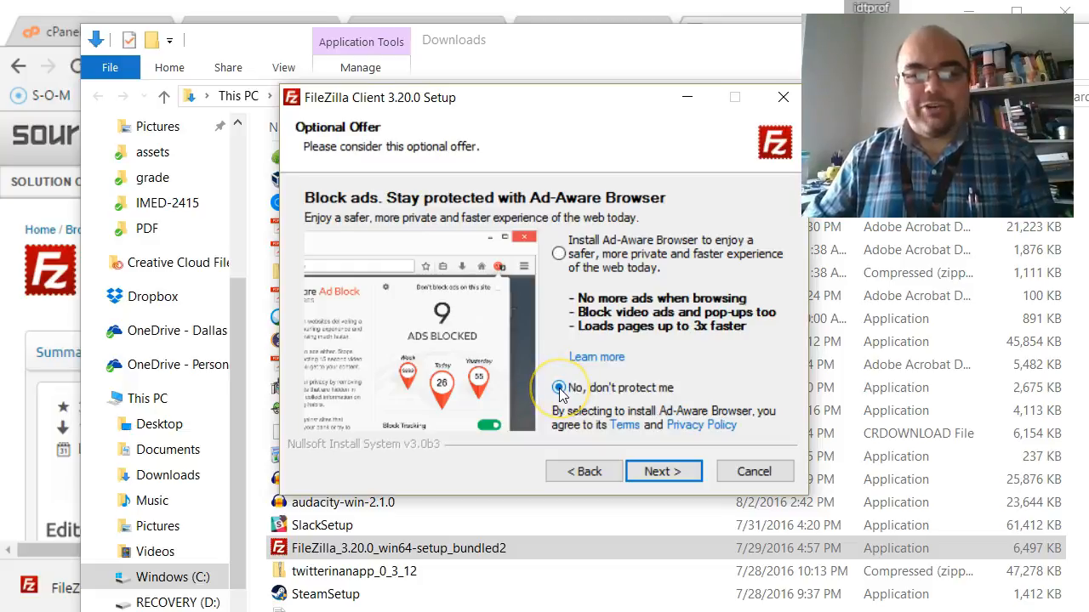
left_click(686, 474)
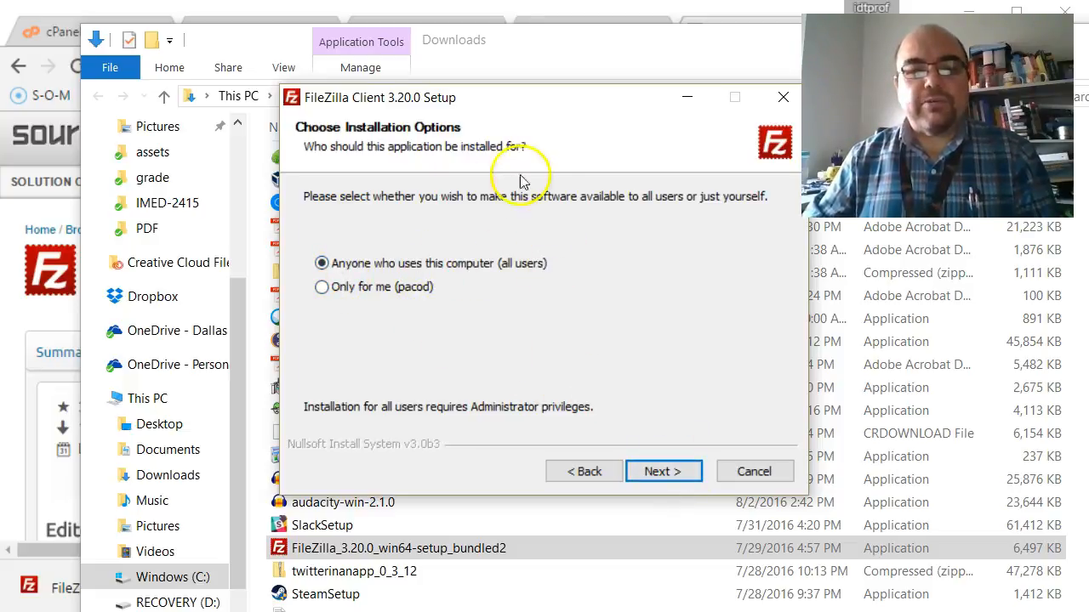
Install for all users with default components and folder, no Start Menu shortcuts, then finish
left_click(657, 470)
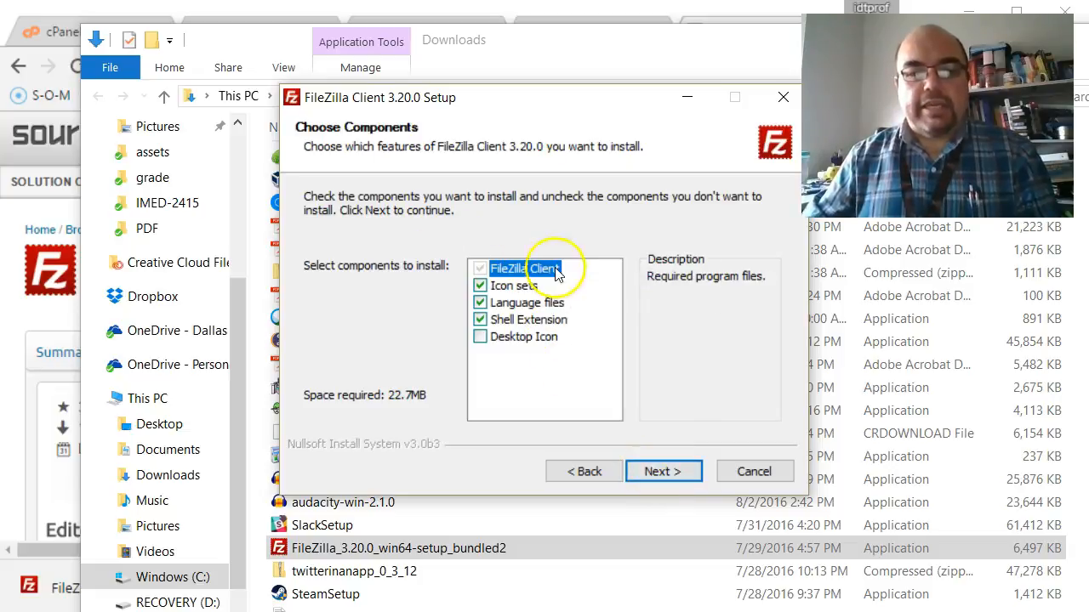
left_click(668, 472)
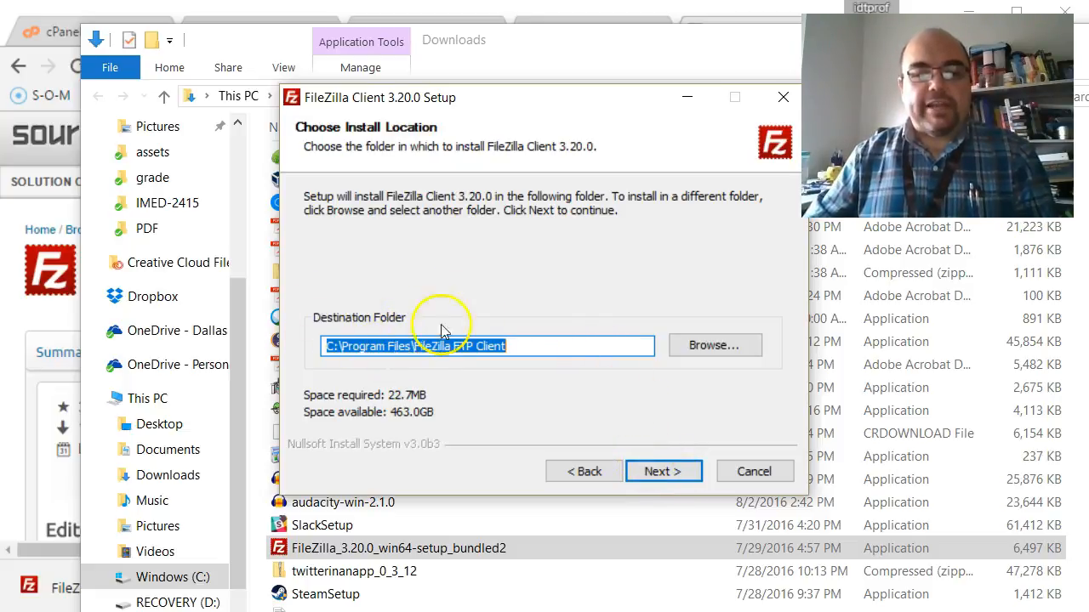
left_click(663, 473)
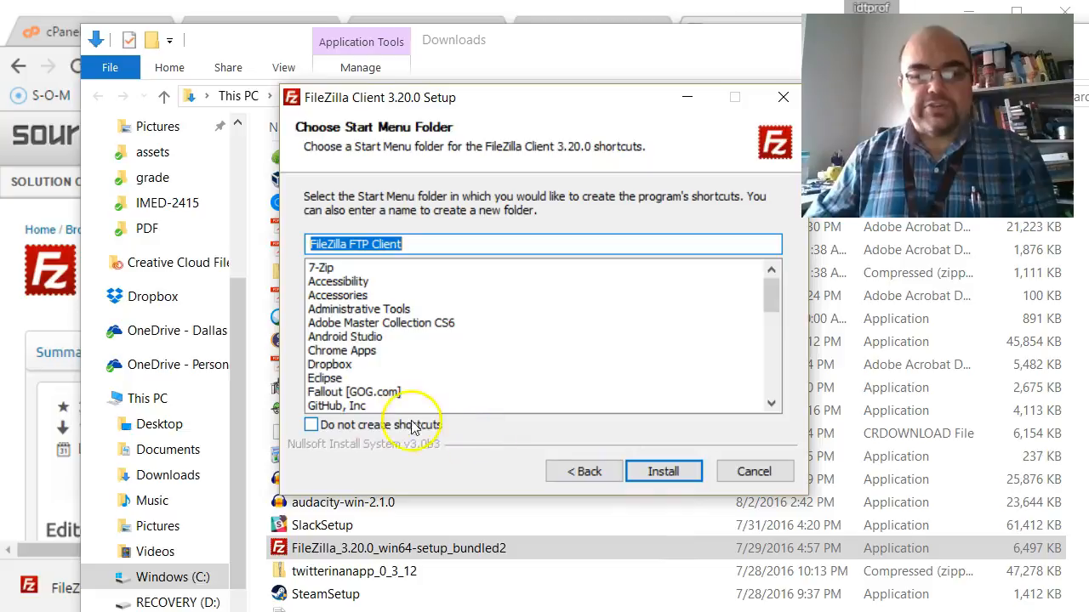
left_click(380, 430)
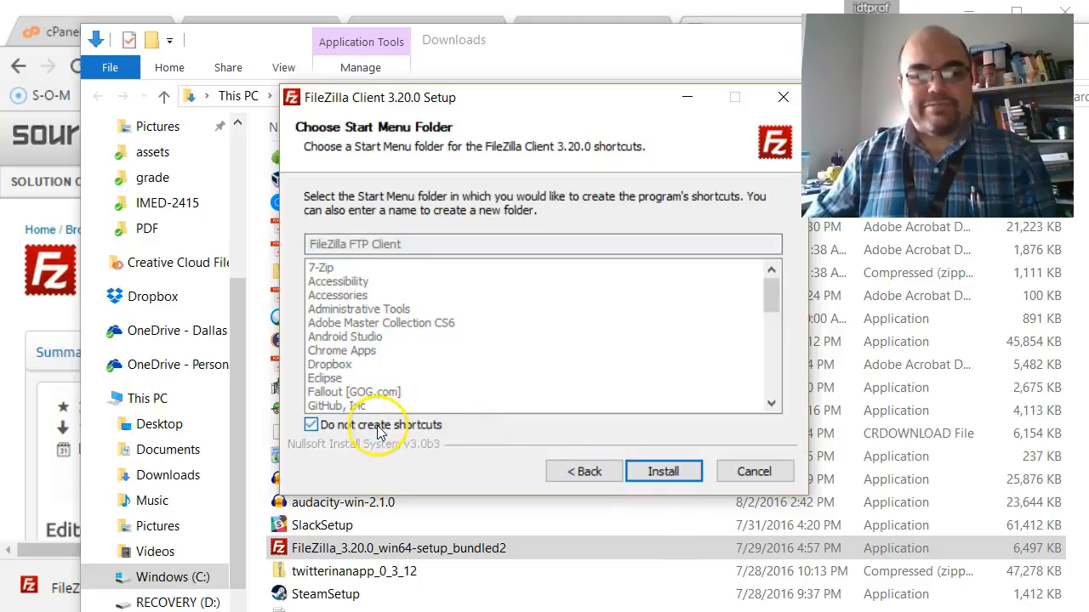
left_click(667, 478)
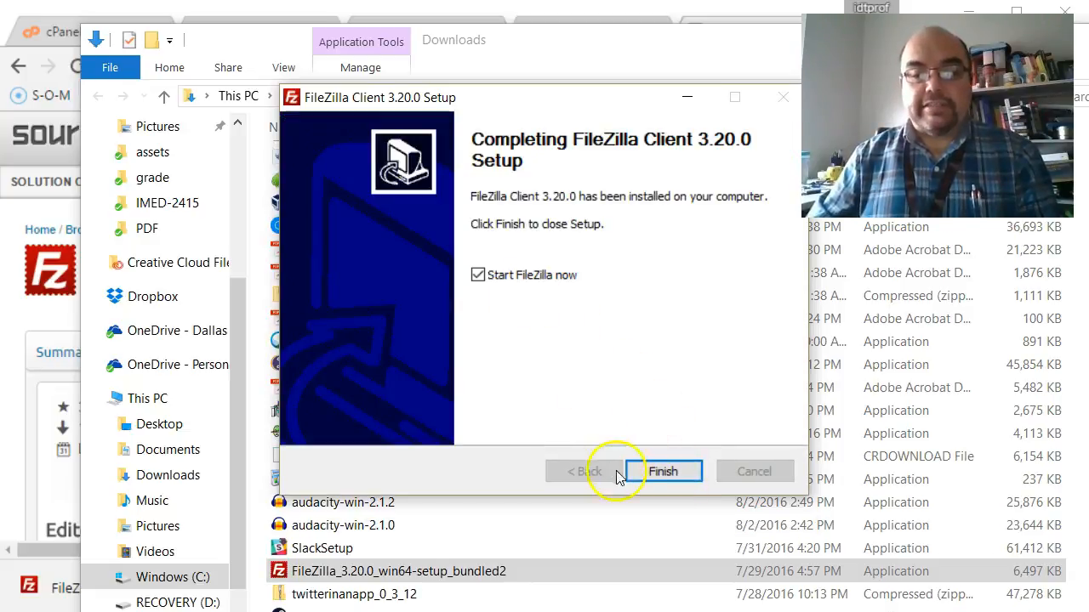
left_click(662, 471)
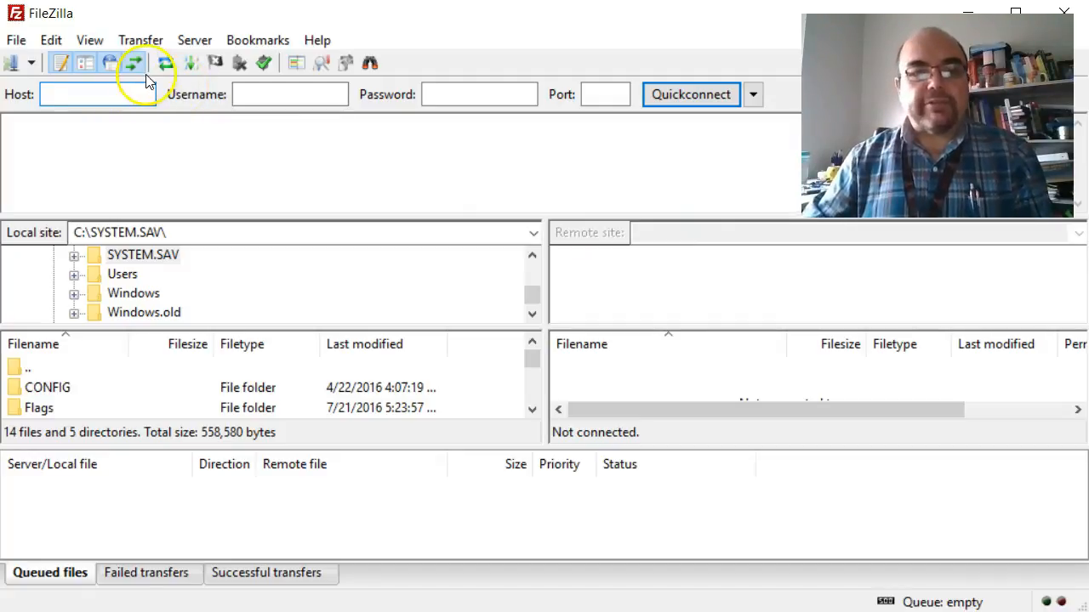
Open FileZilla's File menu to reach the Site Manager
left_click(17, 41)
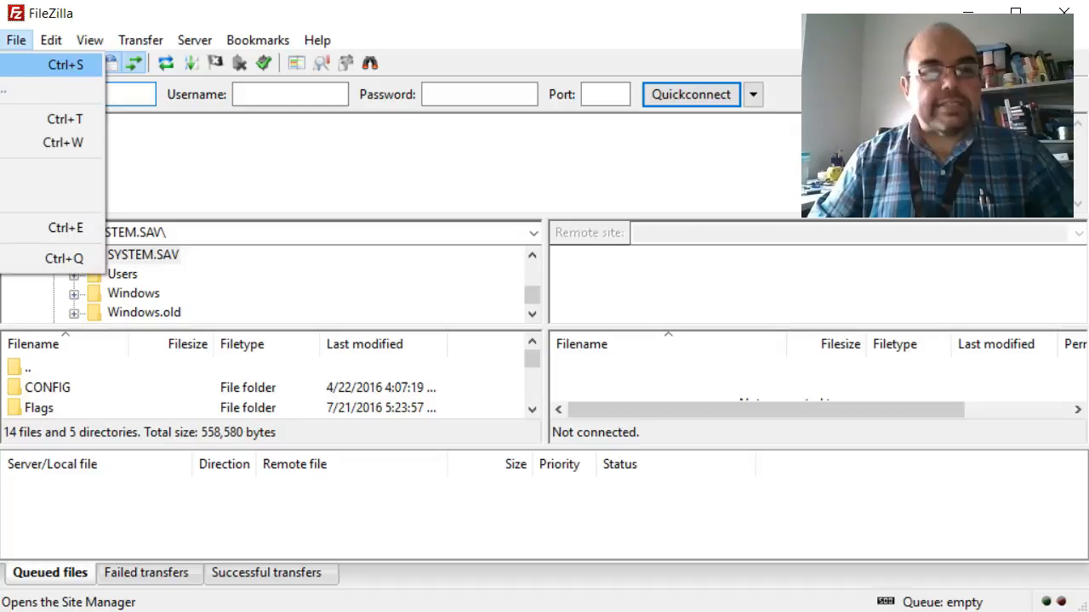
Add a new site in Site Manager named after the student and enter its host address
left_click(75, 64)
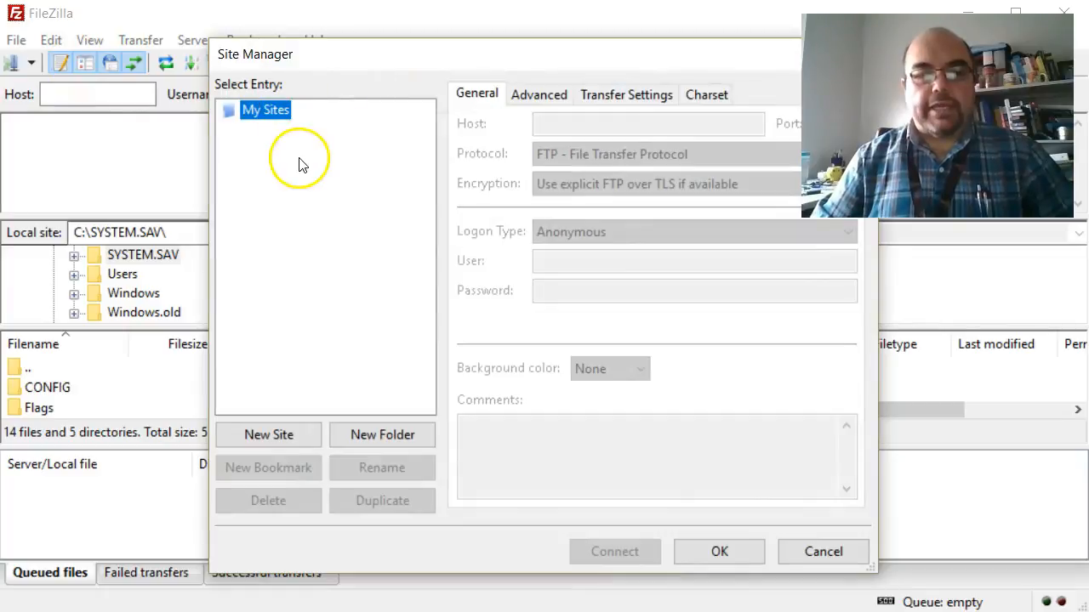
left_click(304, 437)
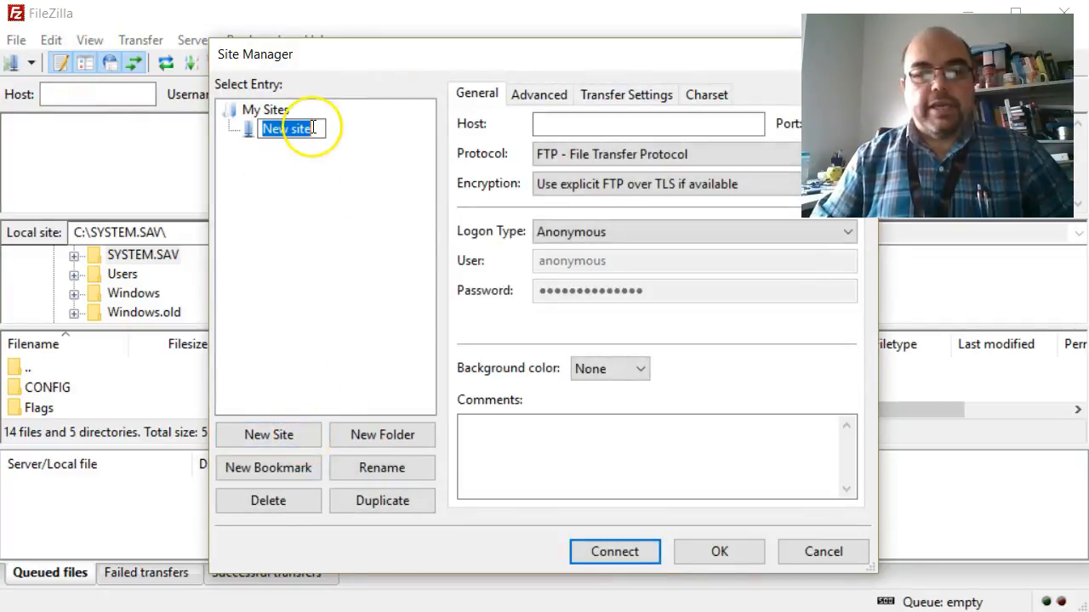
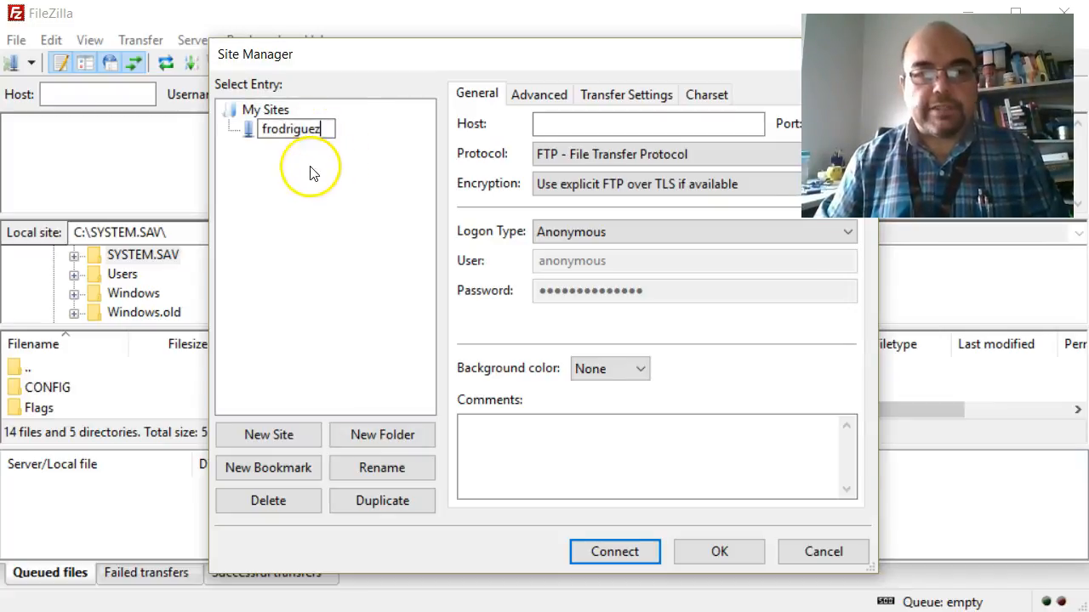
key("Return")
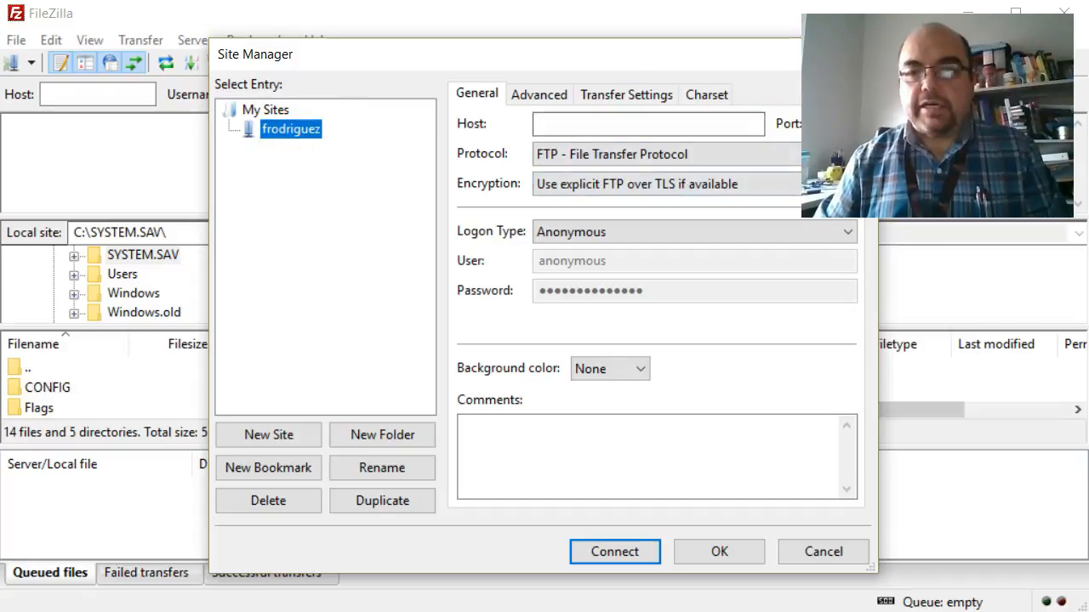
left_click(842, 154)
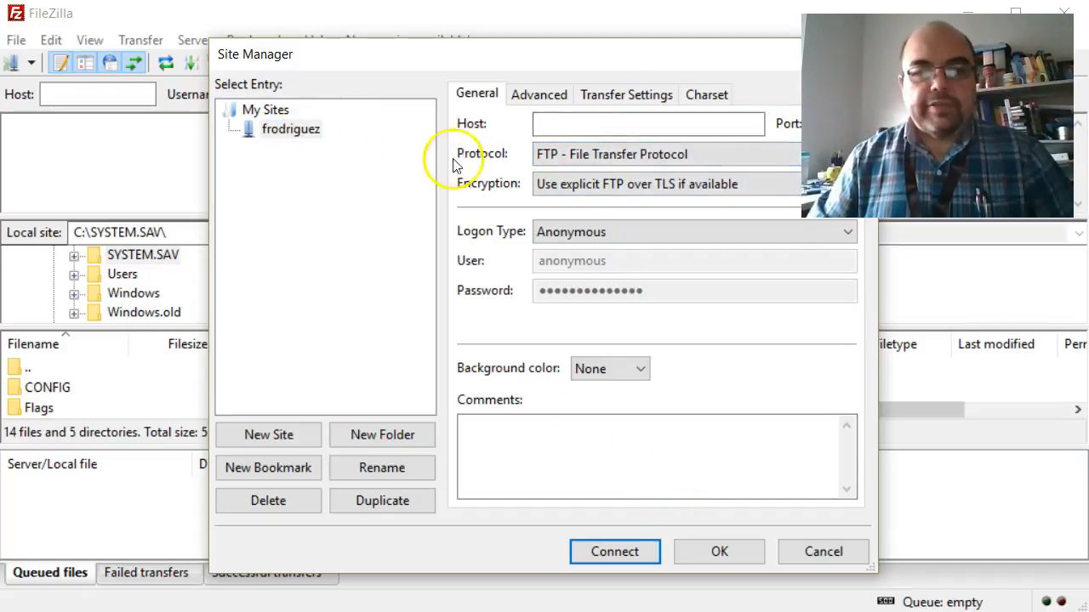
left_click(600, 127)
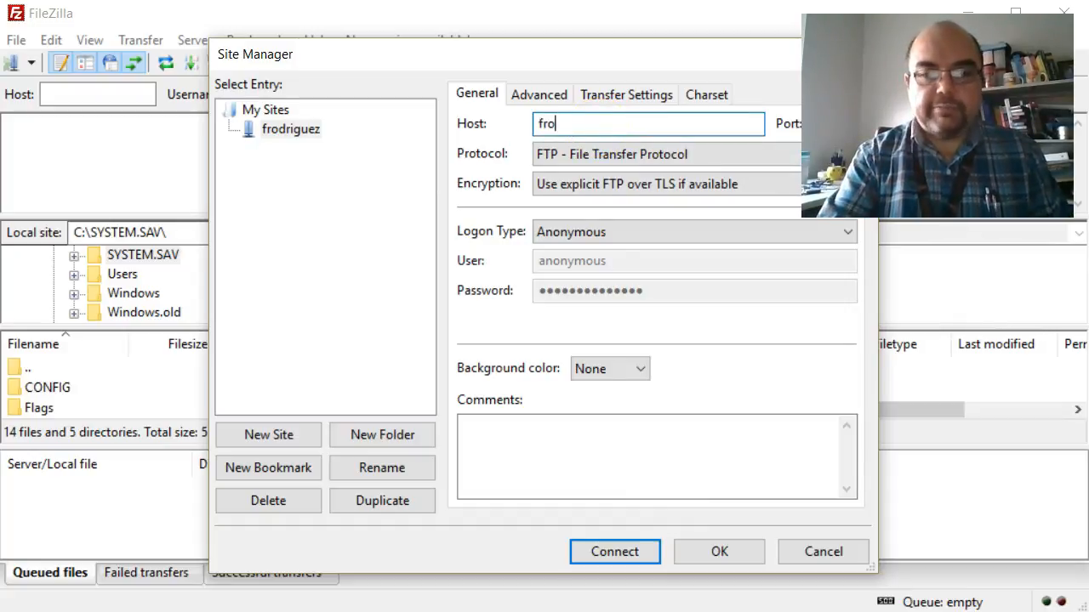
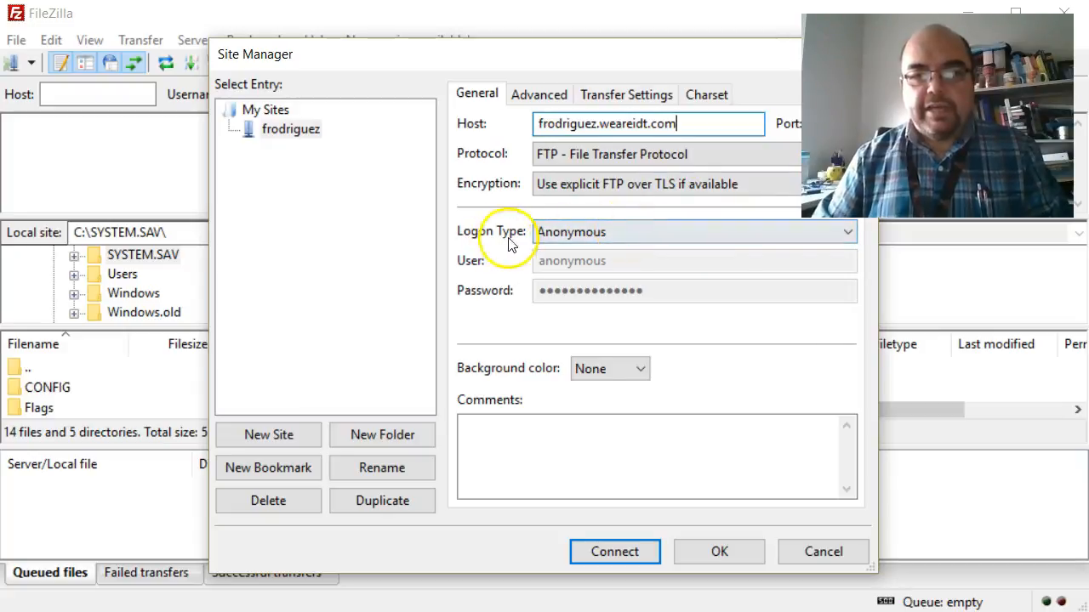
Set the logon type to Normal and enter the account's username and password
left_click(559, 235)
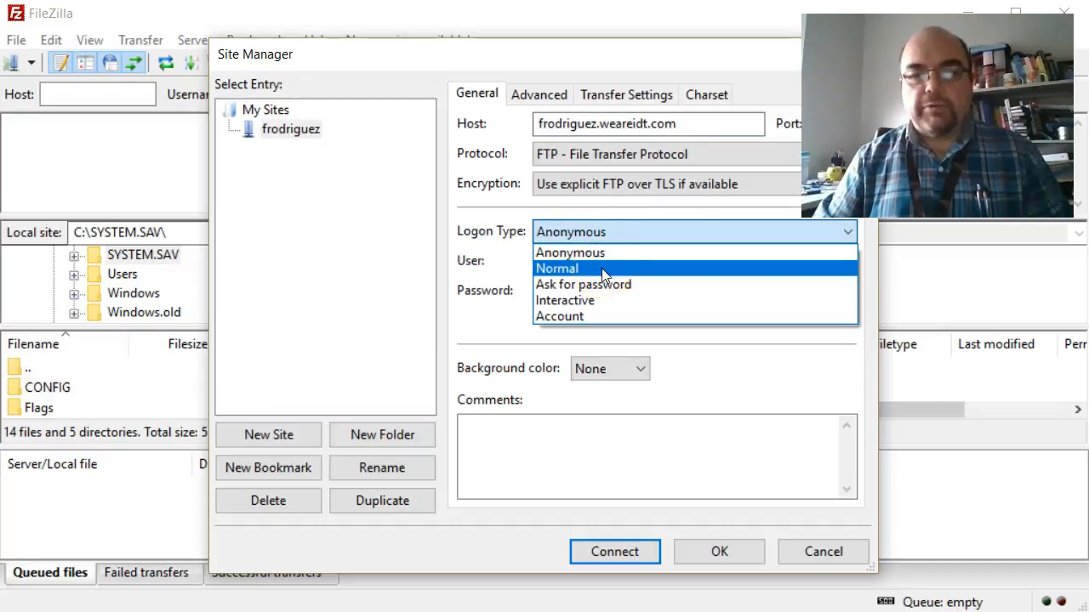
left_click(601, 269)
left_click_drag(624, 264, 474, 267)
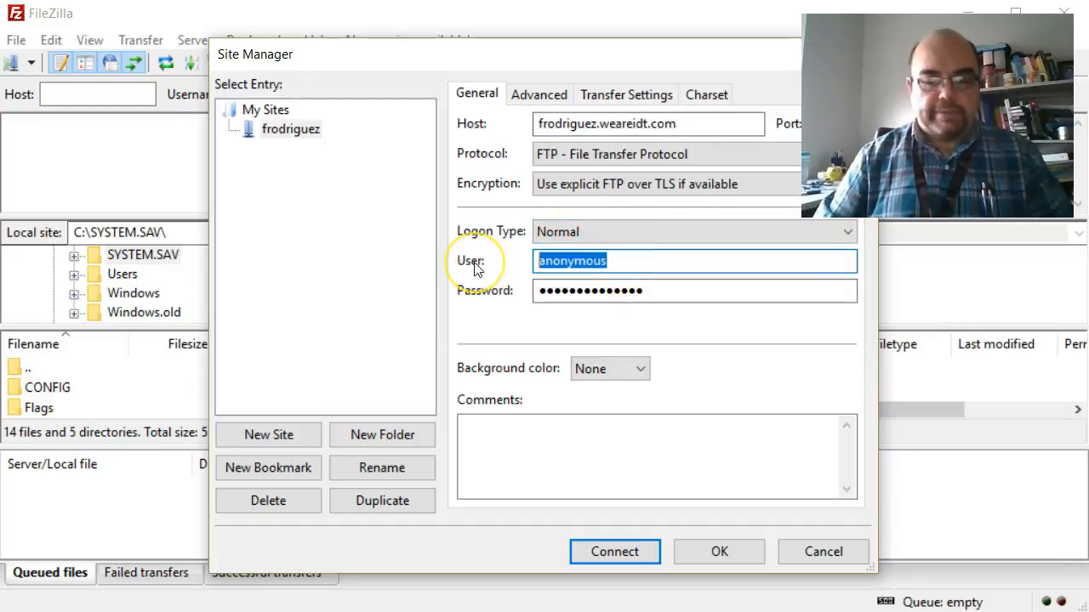
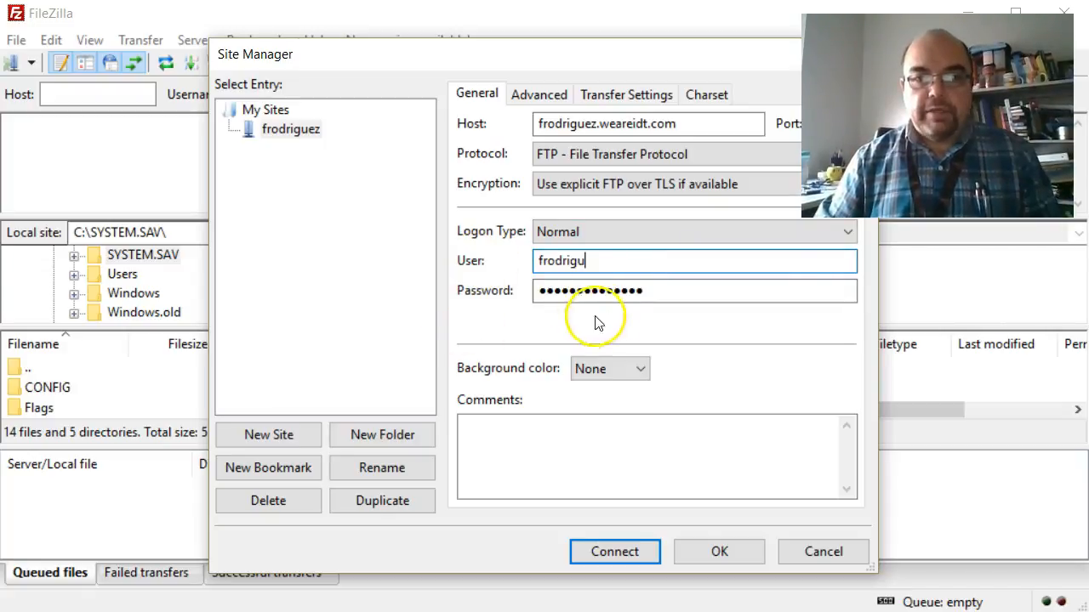
left_click_drag(663, 295, 451, 281)
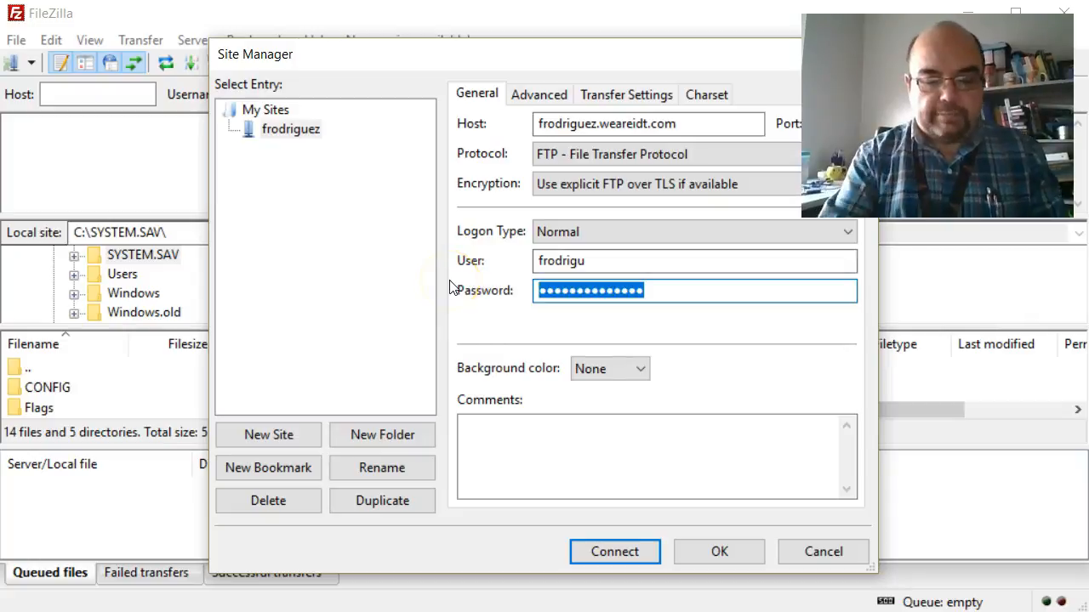
type("***")
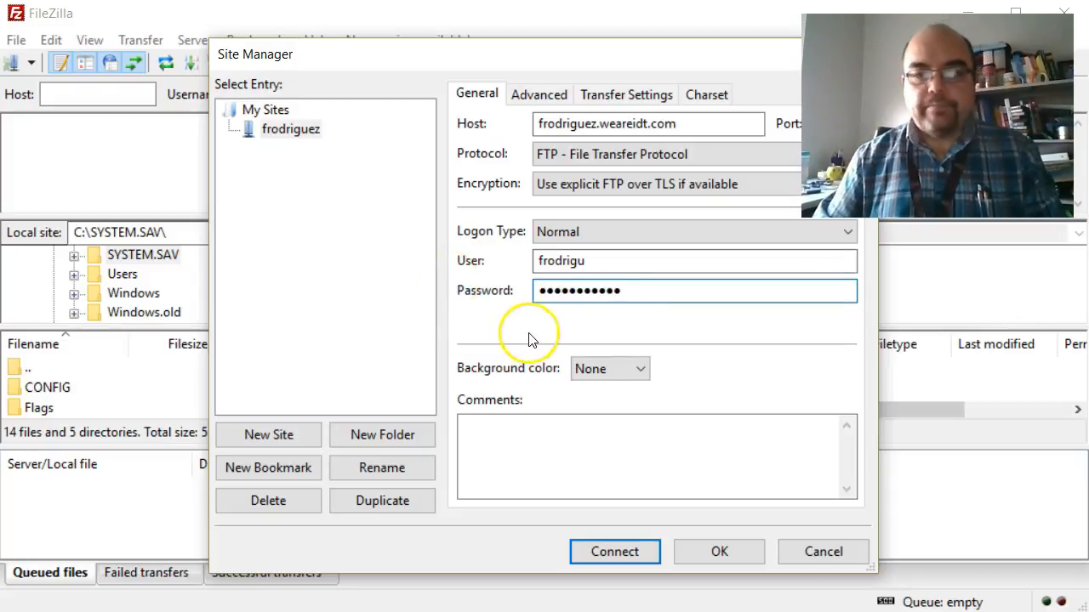
Show the new site's Advanced settings with its default directory fields
left_click(536, 95)
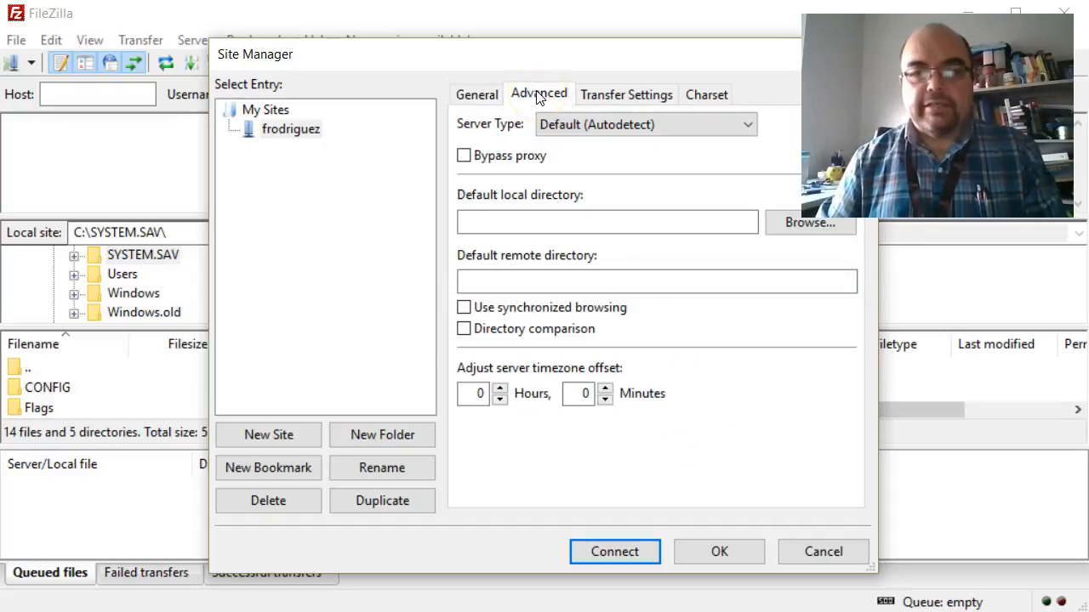
left_click(553, 100)
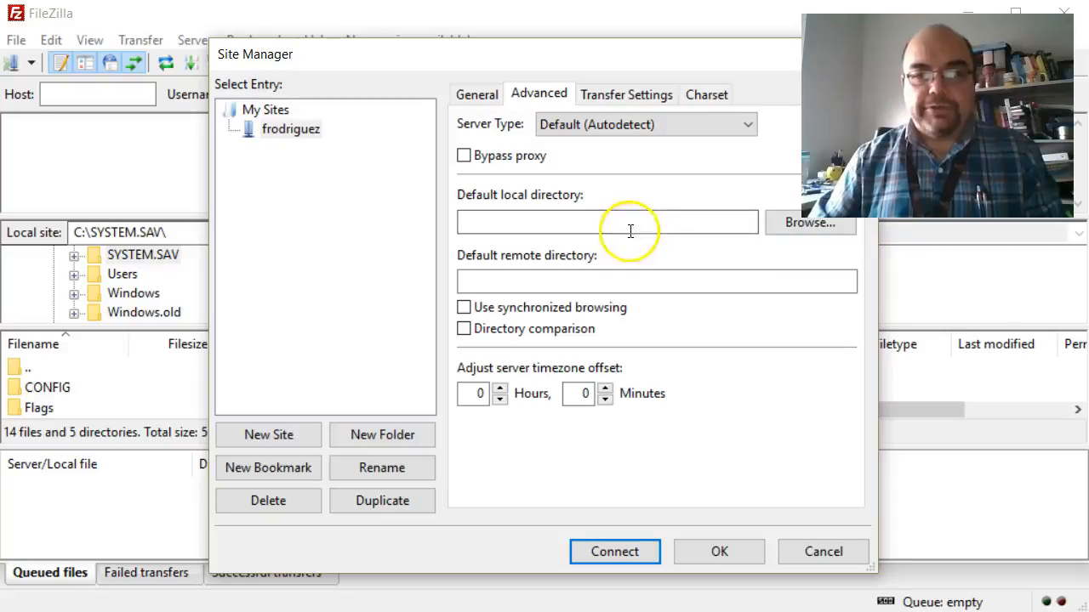
Create the student's initials folder inside IMED-2415 and set it as default local directory
left_click(792, 226)
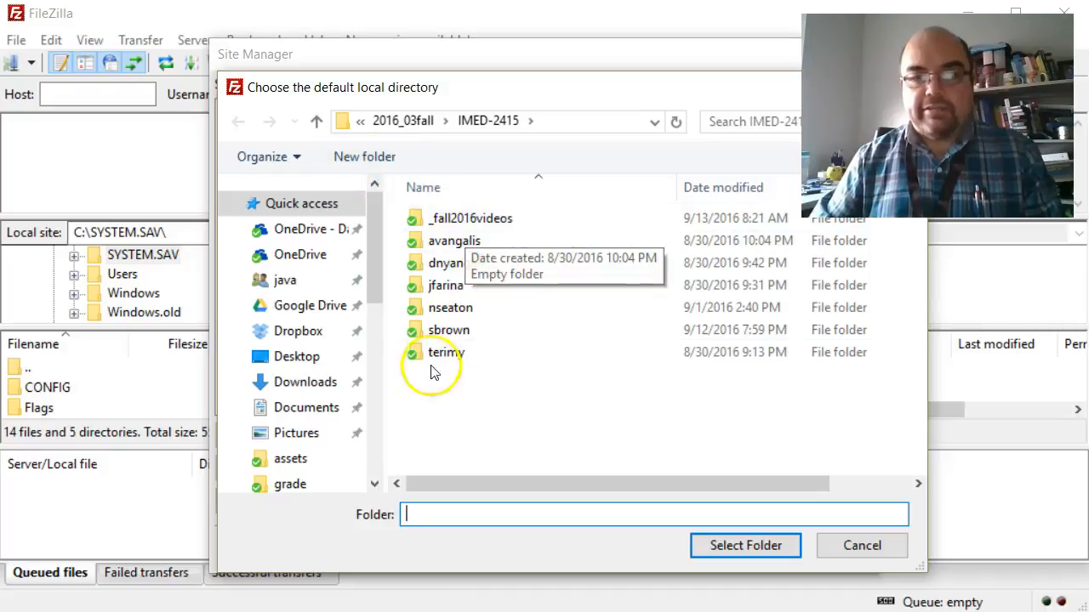
left_click(377, 162)
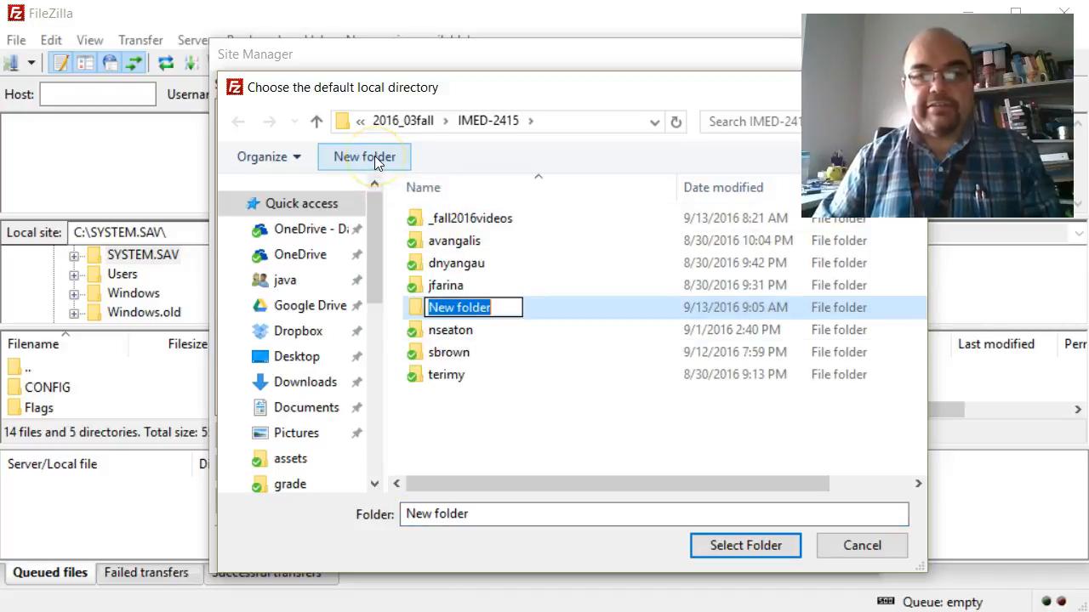
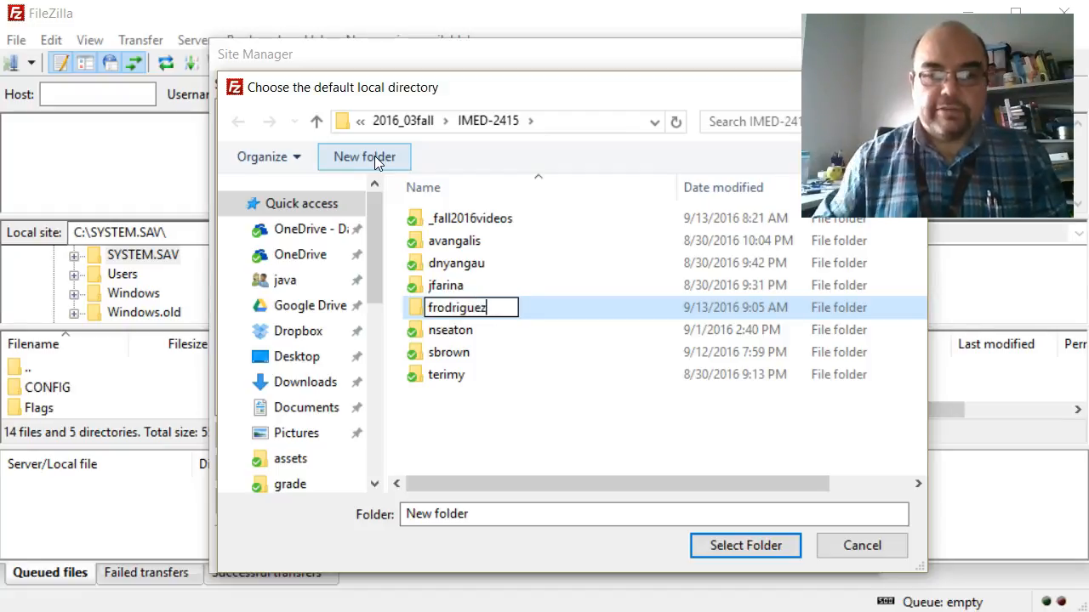
left_click(745, 546)
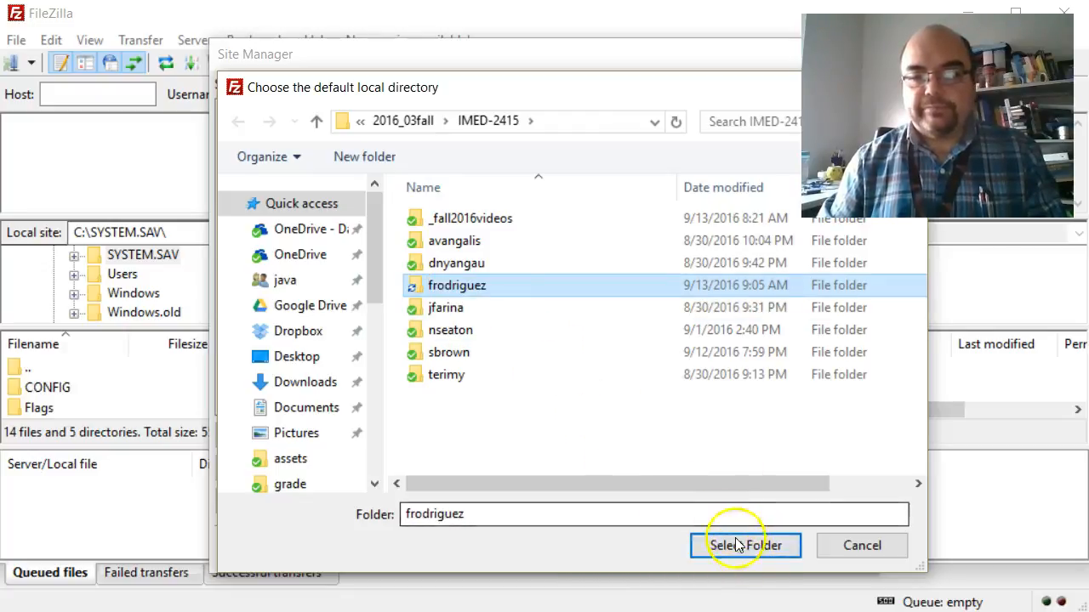
left_click(745, 549)
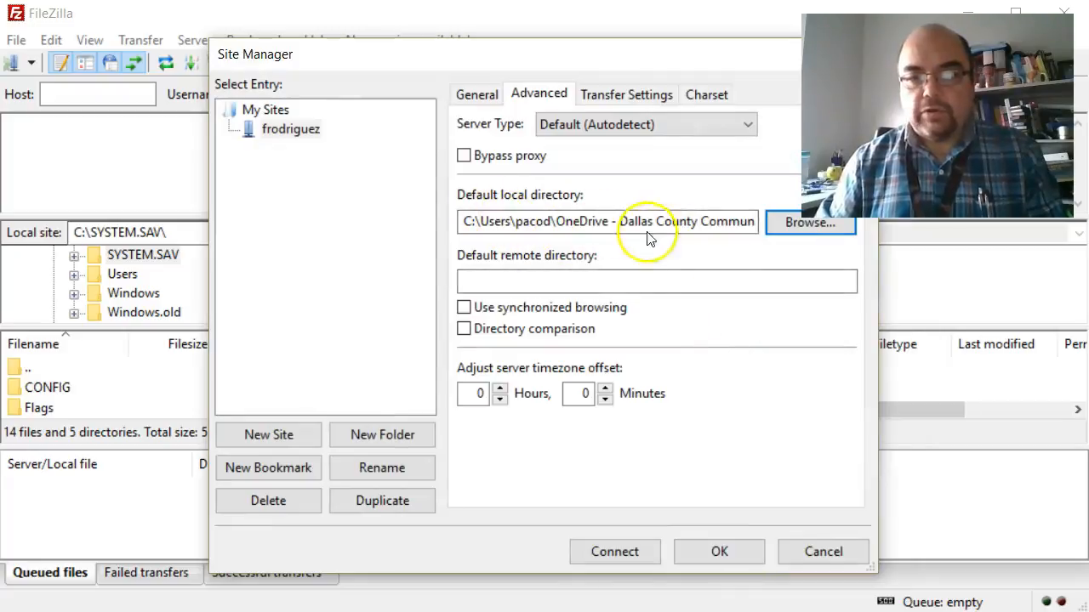
Enter /public_html/ as the default remote directory and connect to the server
left_click(561, 285)
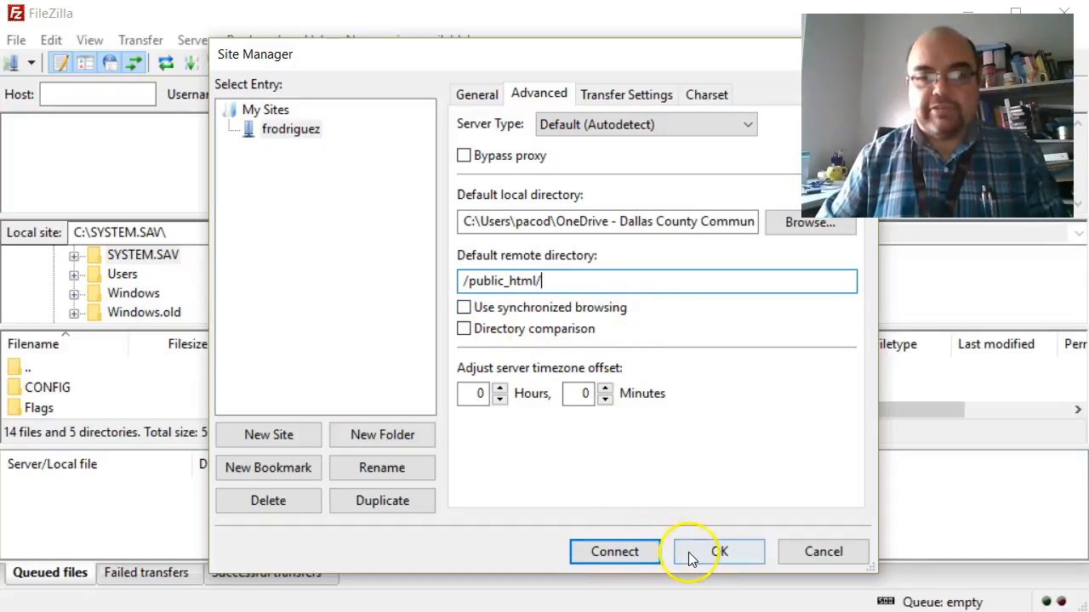
left_click(630, 554)
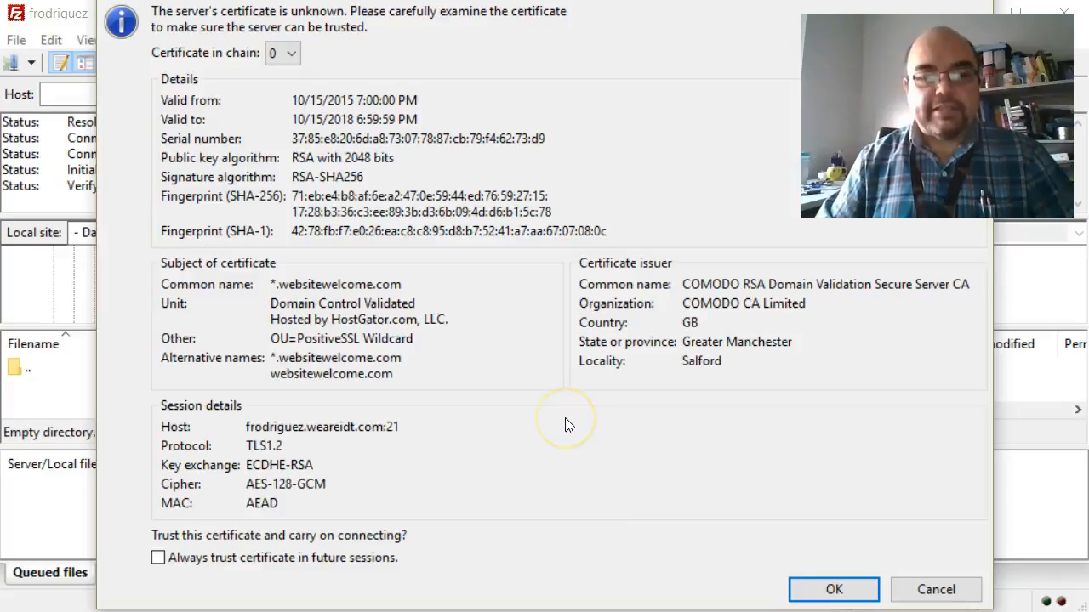
Trust the unknown server certificate and close the update notice
left_click(836, 589)
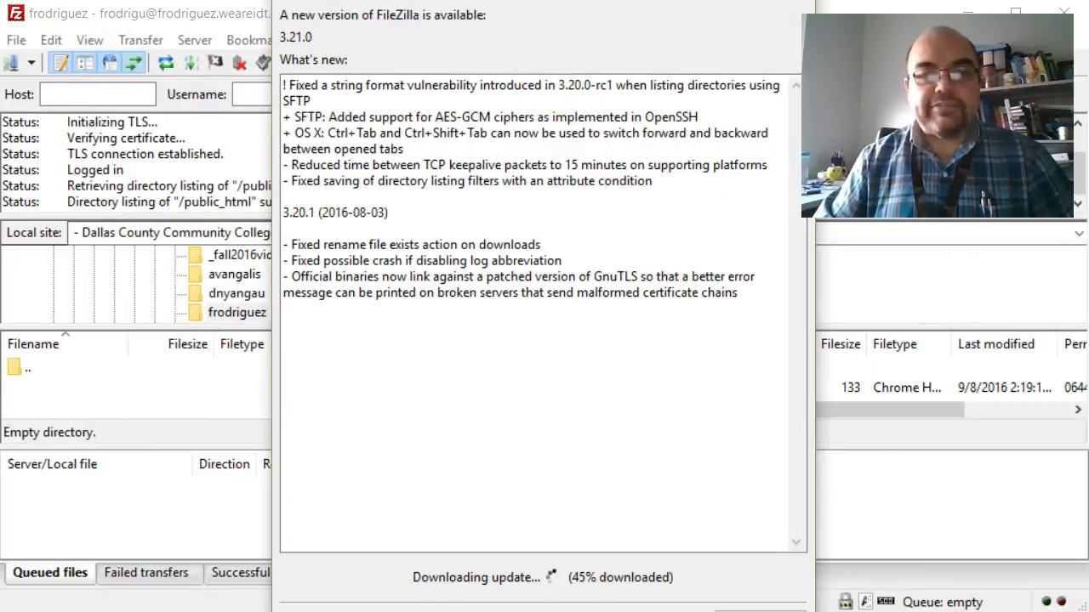
left_click_drag(425, 0, 471, 0)
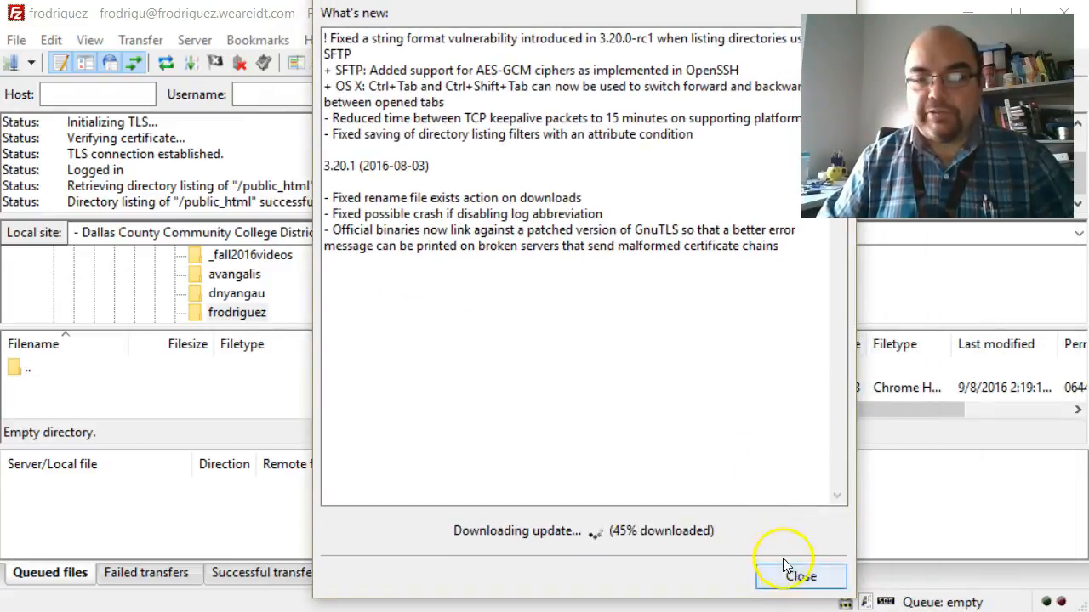
left_click(792, 572)
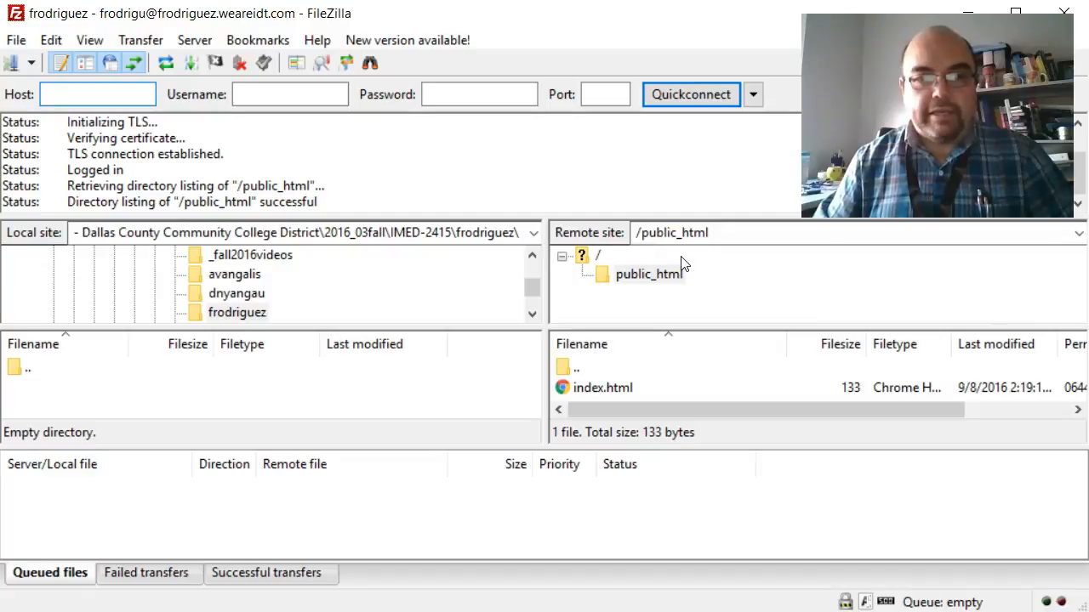
Download the remote index.html from public_html into the local student folder
left_click(651, 276)
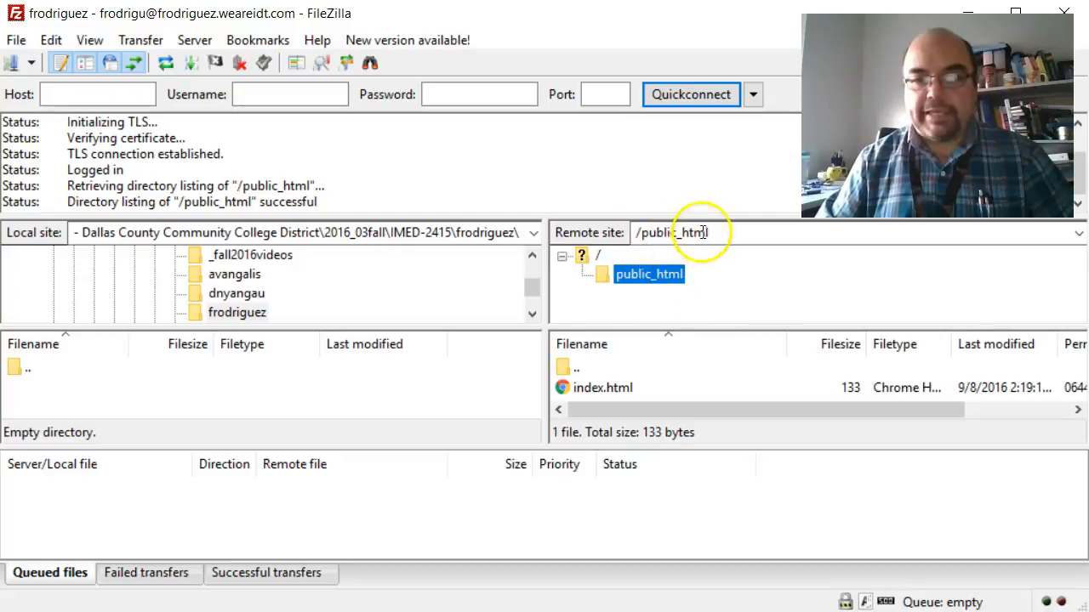
left_click(585, 388)
scroll(663, 370, "right", 1)
scroll(662, 371, "left", 1)
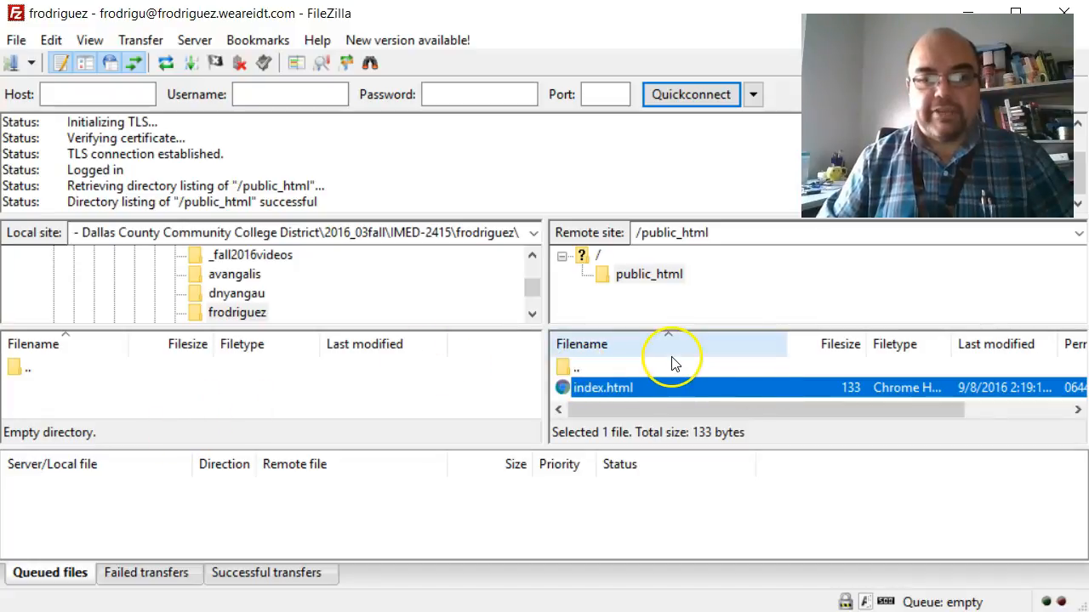
right_click(613, 387)
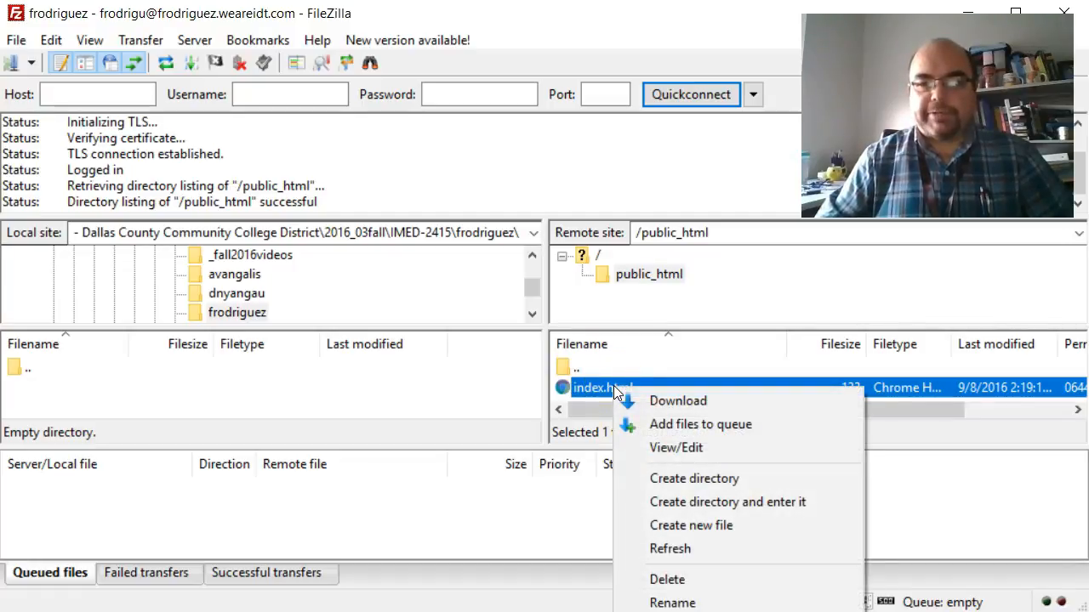
left_click(688, 401)
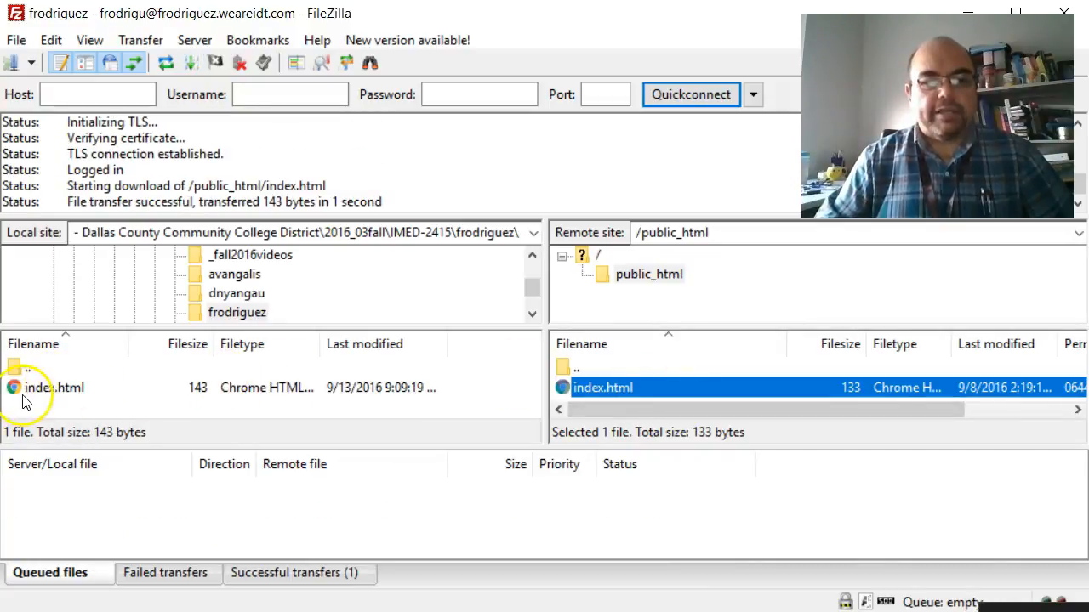
left_click(38, 397)
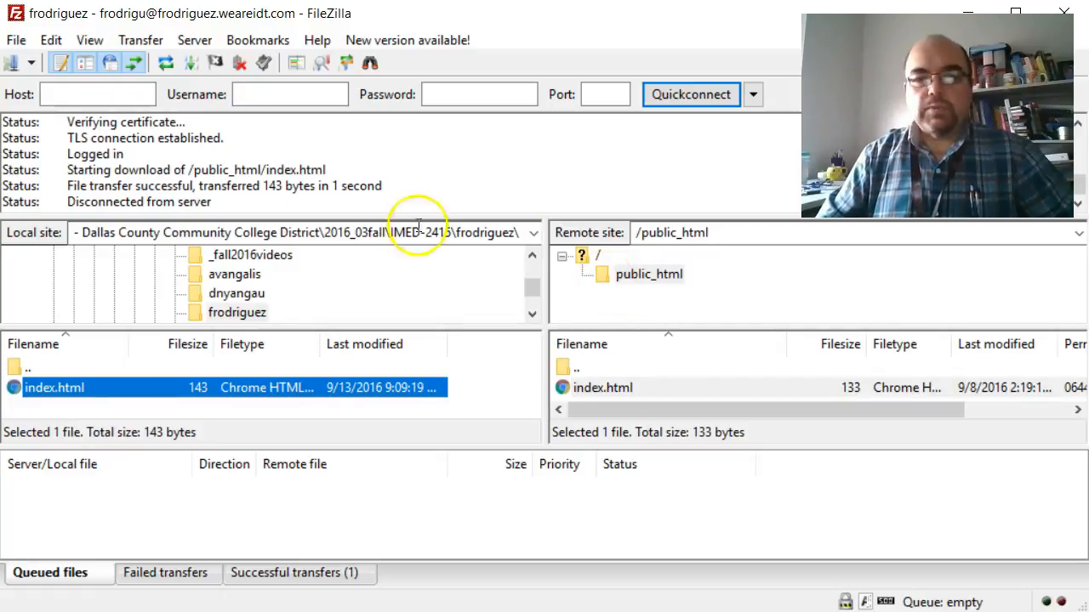
key("super+e")
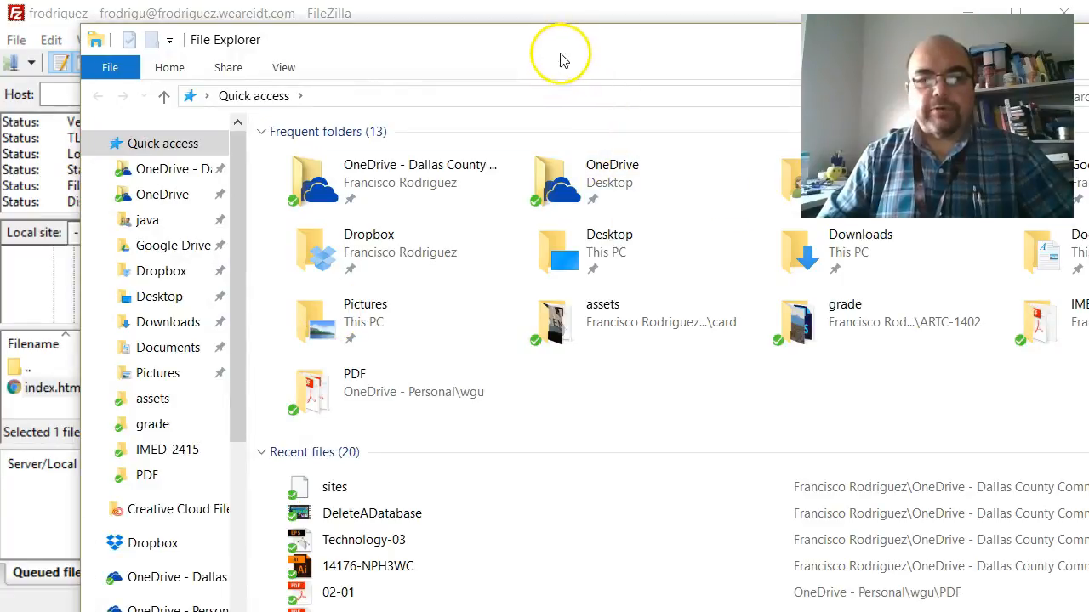
left_click_drag(554, 39, 514, 38)
left_click(146, 173)
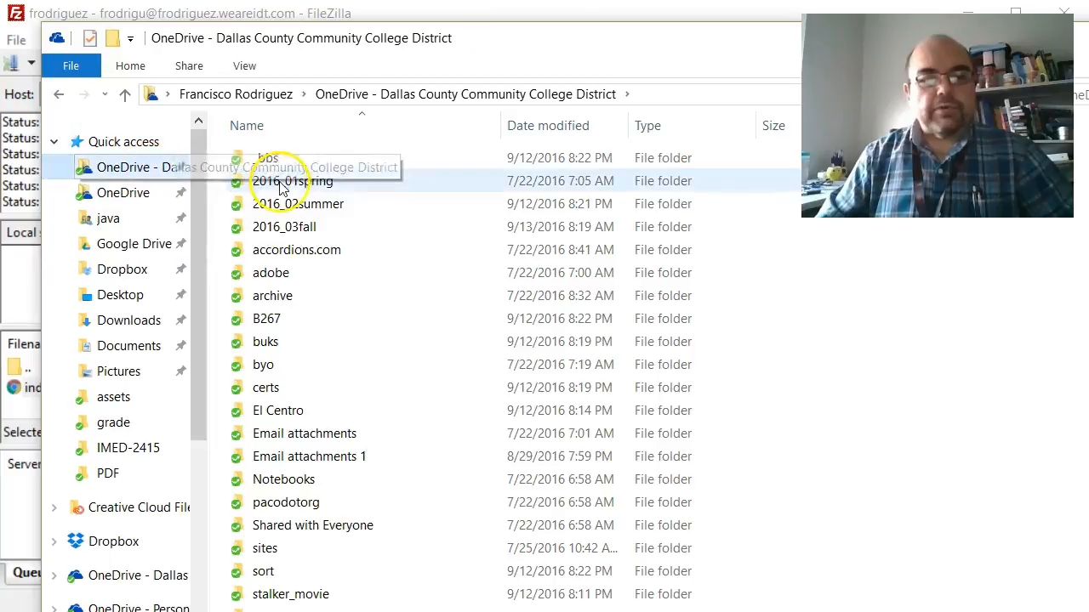
left_click(321, 236)
double_click(322, 237)
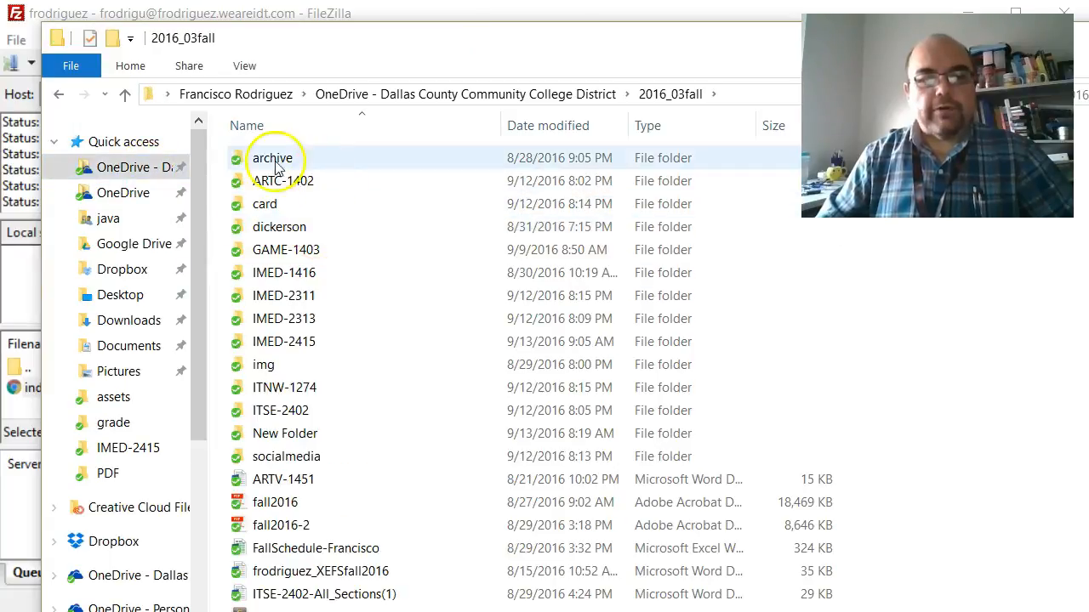
double_click(311, 345)
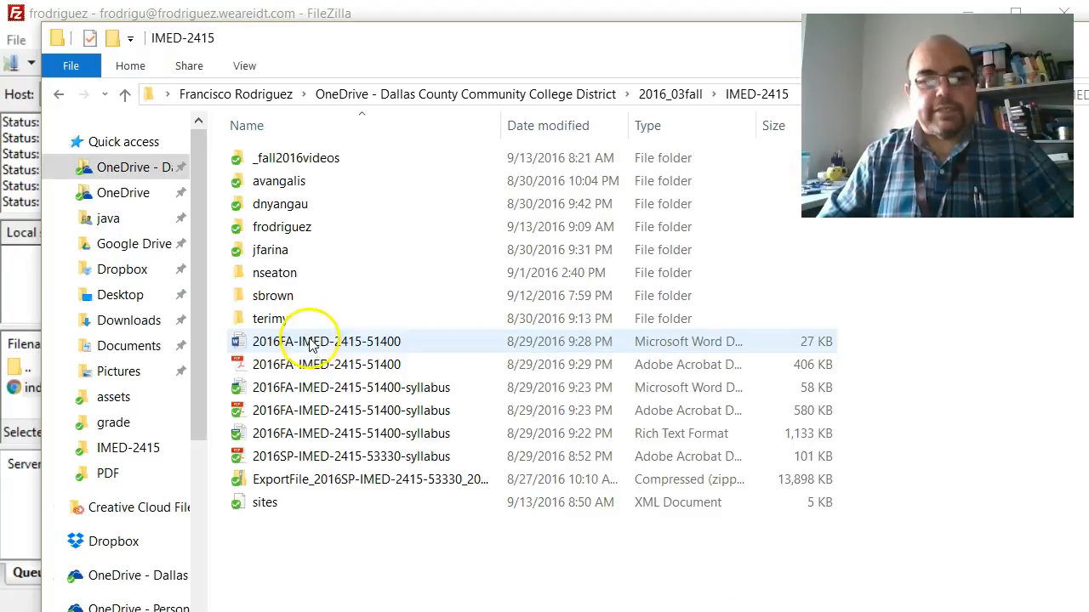
double_click(301, 227)
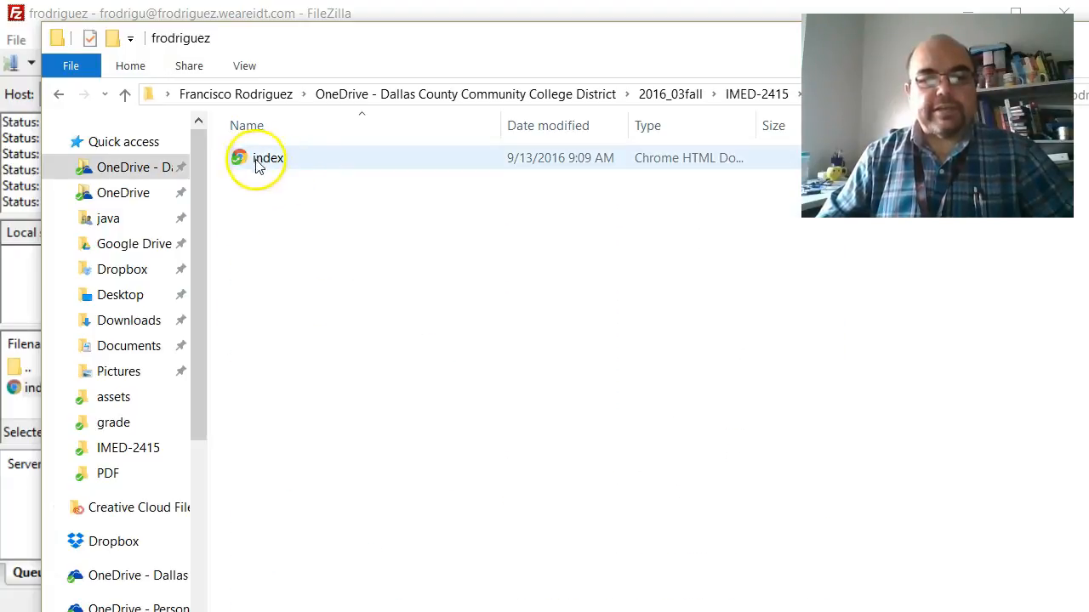
left_click_drag(403, 48, 308, 57)
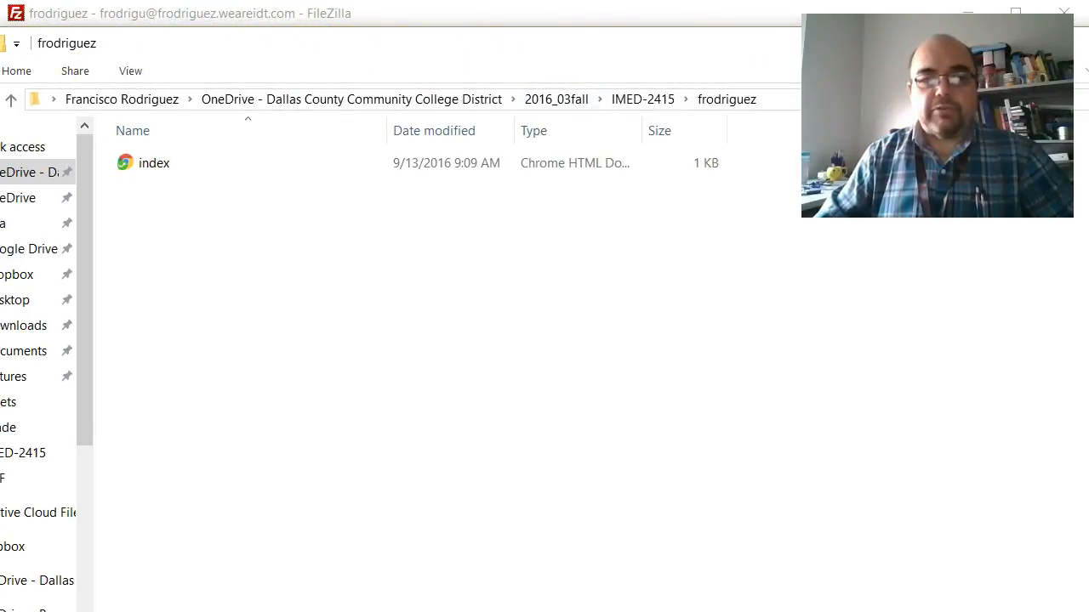
left_click_drag(474, 42, 188, 63)
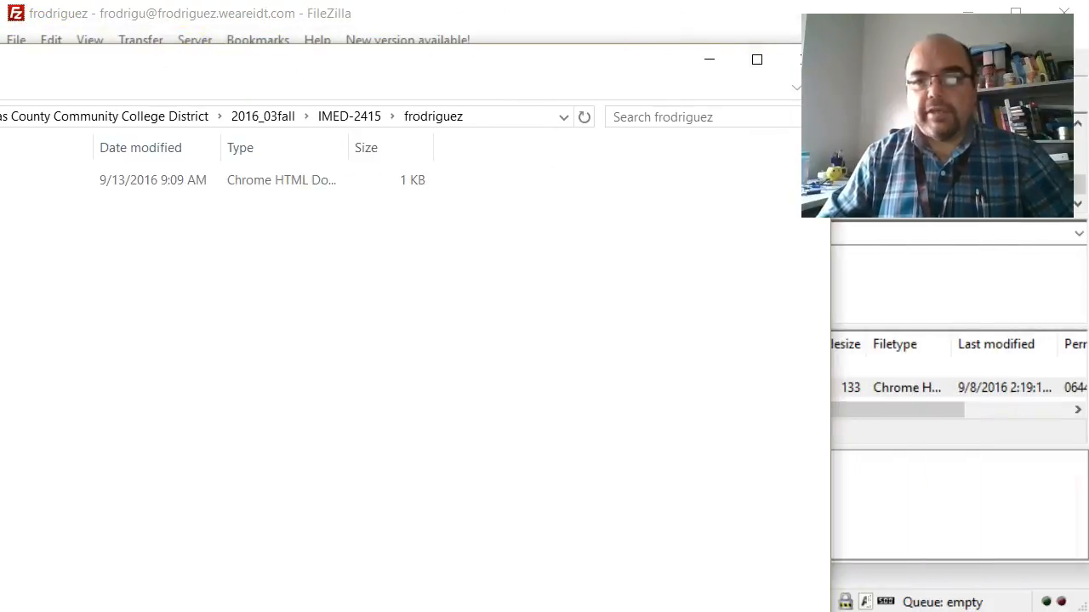
left_click_drag(662, 58, 578, 60)
left_click(744, 59)
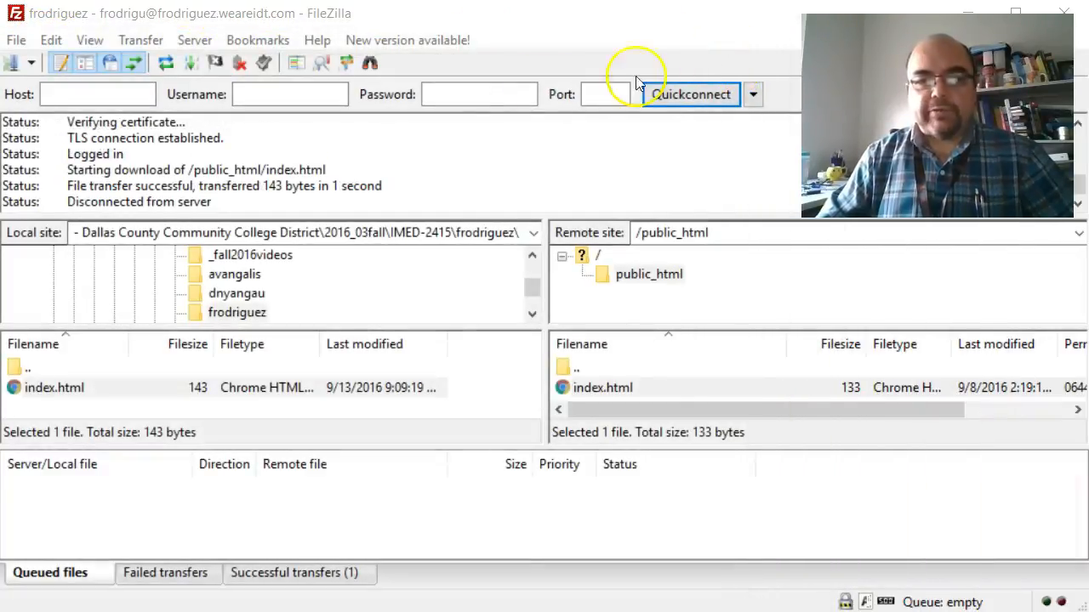